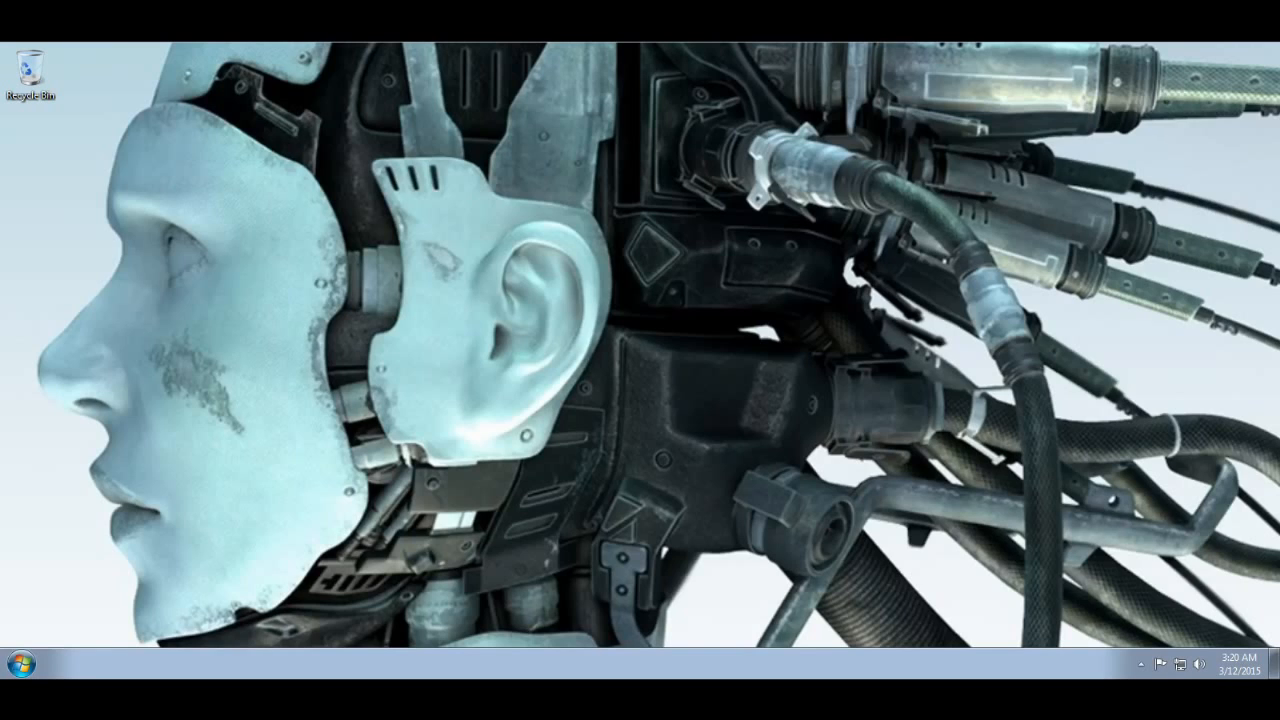
# Step: Open the DNS12_DVD1 disc in drive D: from Computer
pyautogui.click(21, 664)
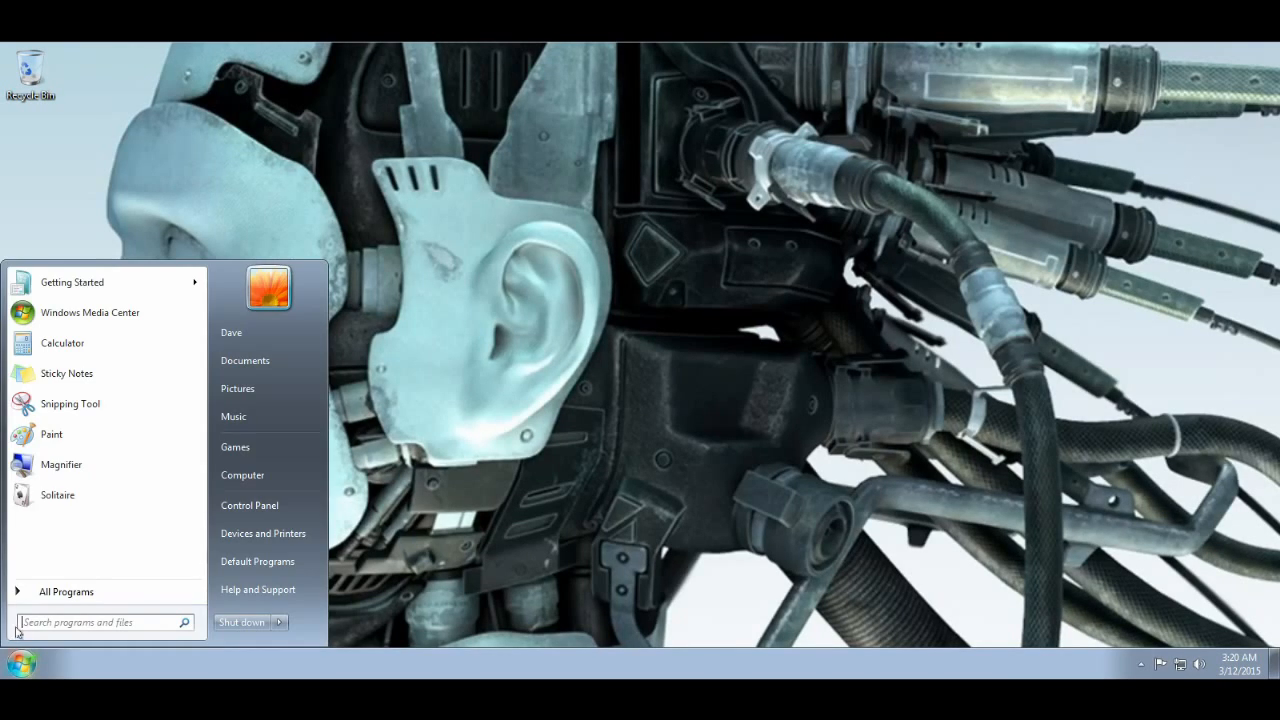
pyautogui.click(256, 479)
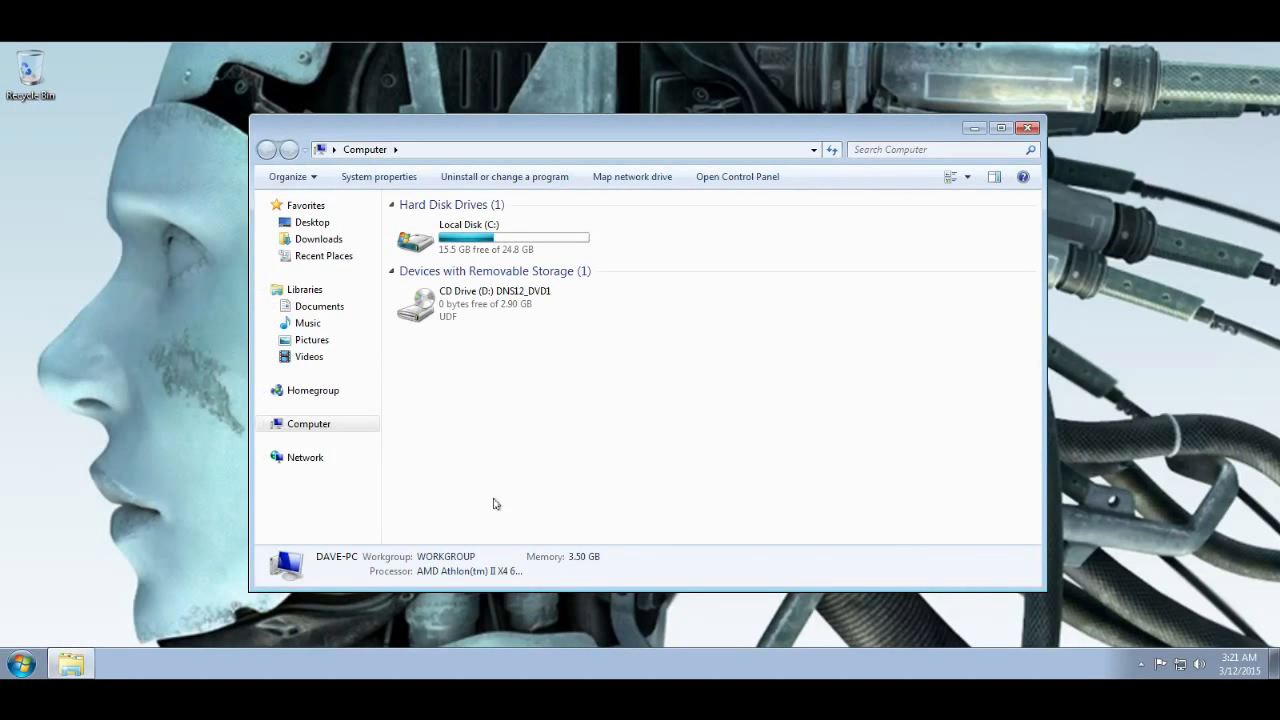
pyautogui.doubleClick(470, 310)
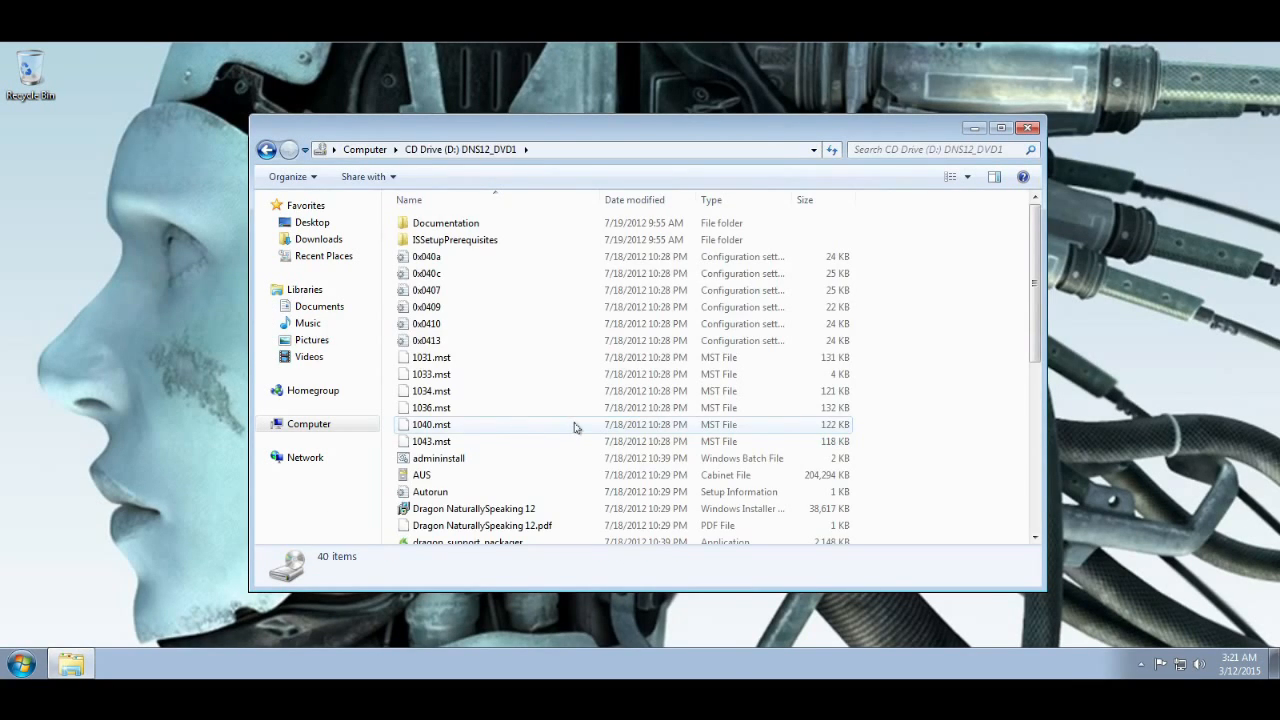
# Step: Look through the disc's contents and open the ISSetupPrerequisites folder
pyautogui.scroll(-2, 571, 425)
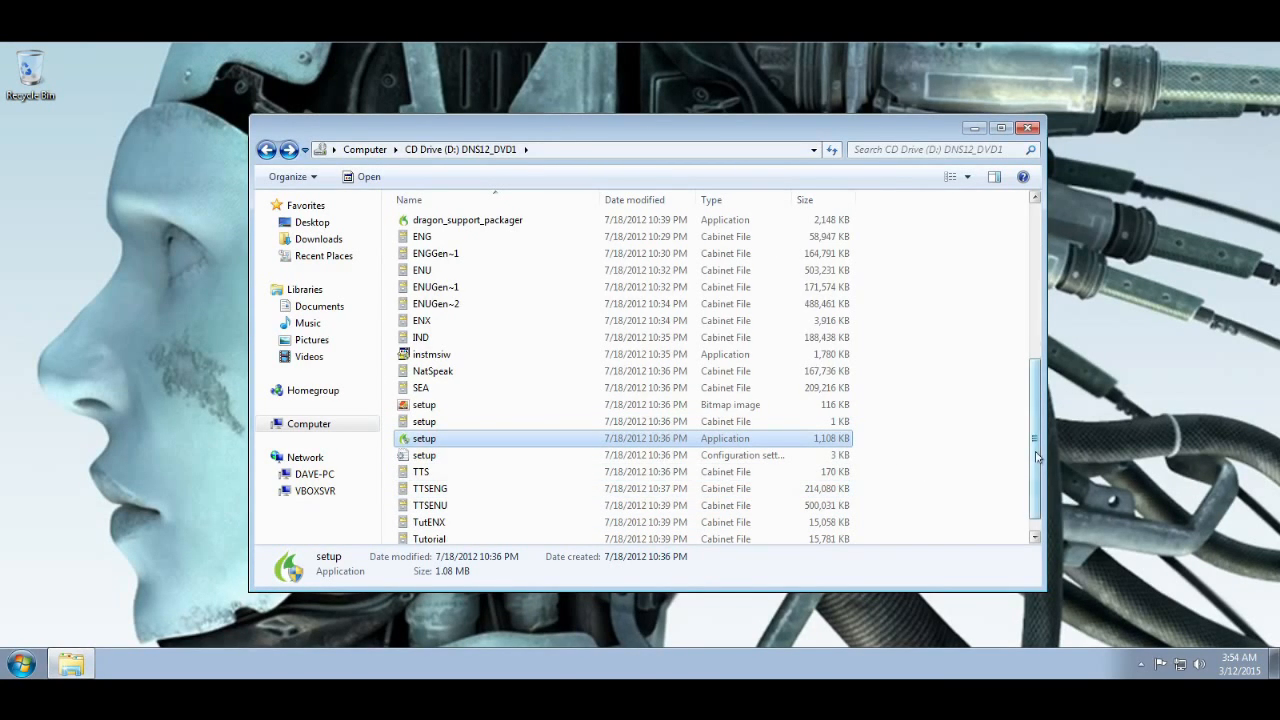
pyautogui.moveTo(1037, 456); pyautogui.dragTo(1037, 300)
pyautogui.click(632, 255)
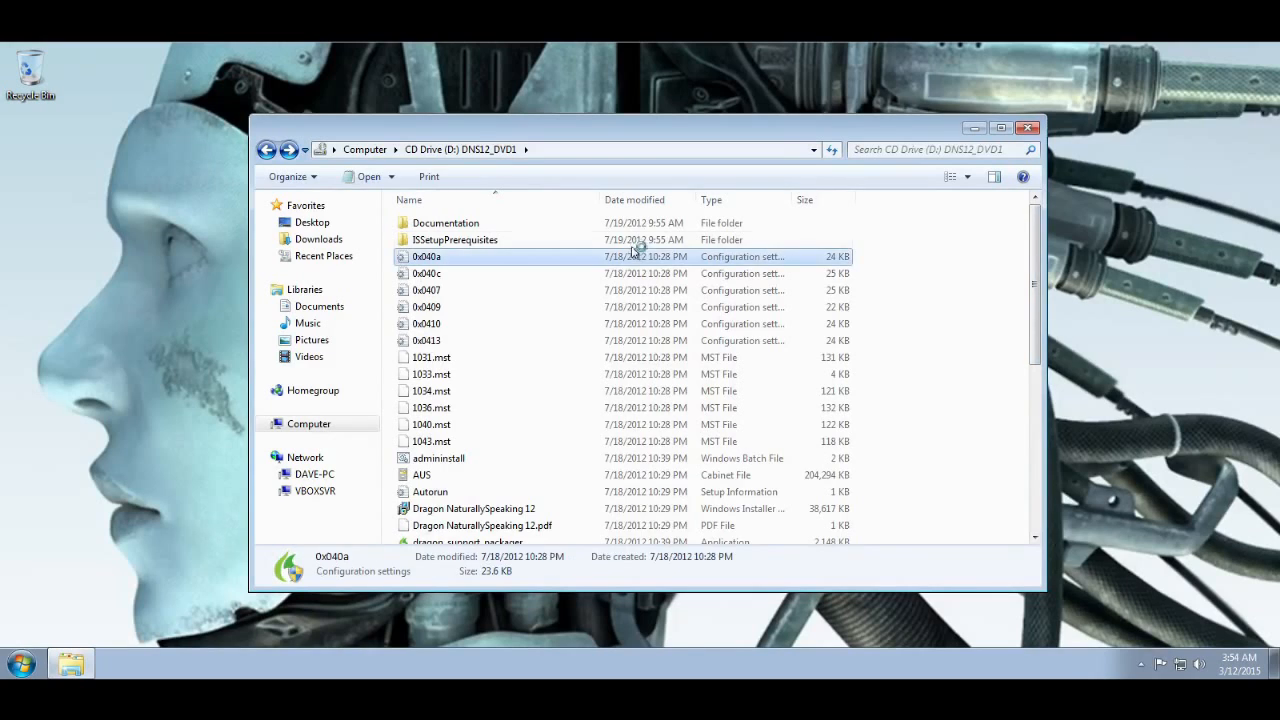
pyautogui.doubleClick(630, 242)
pyautogui.click(489, 225)
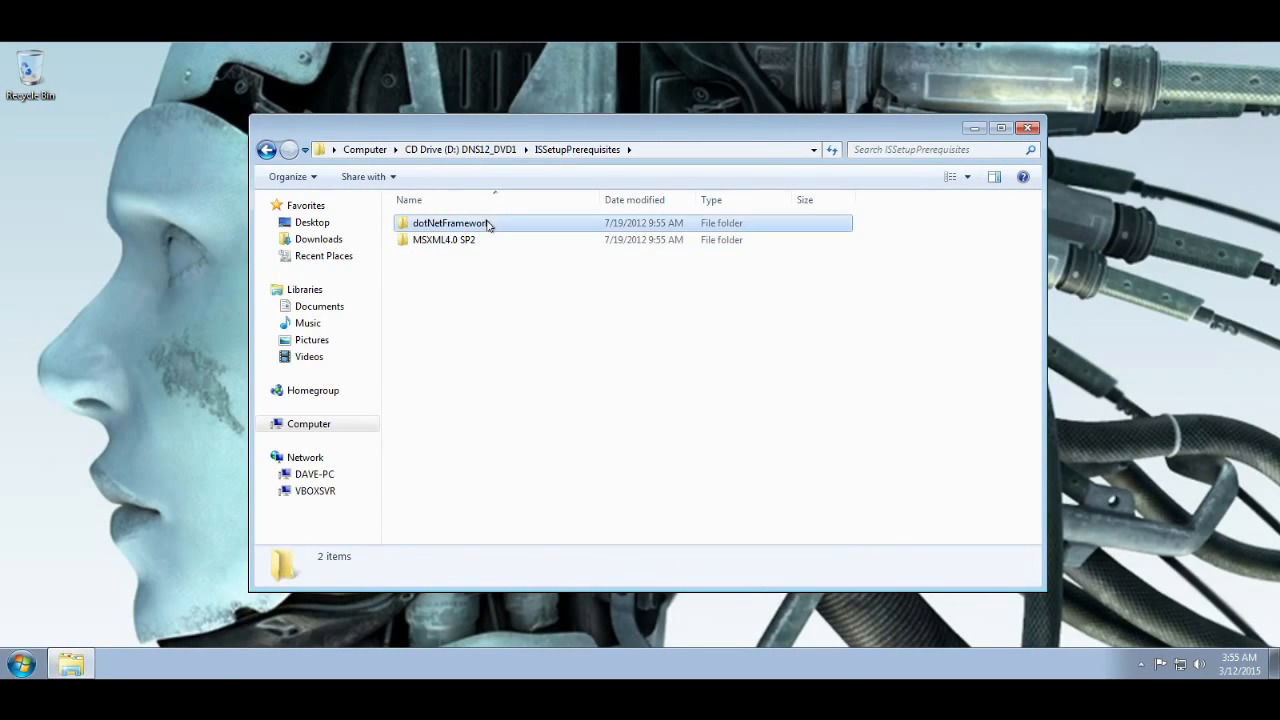
pyautogui.click(486, 241)
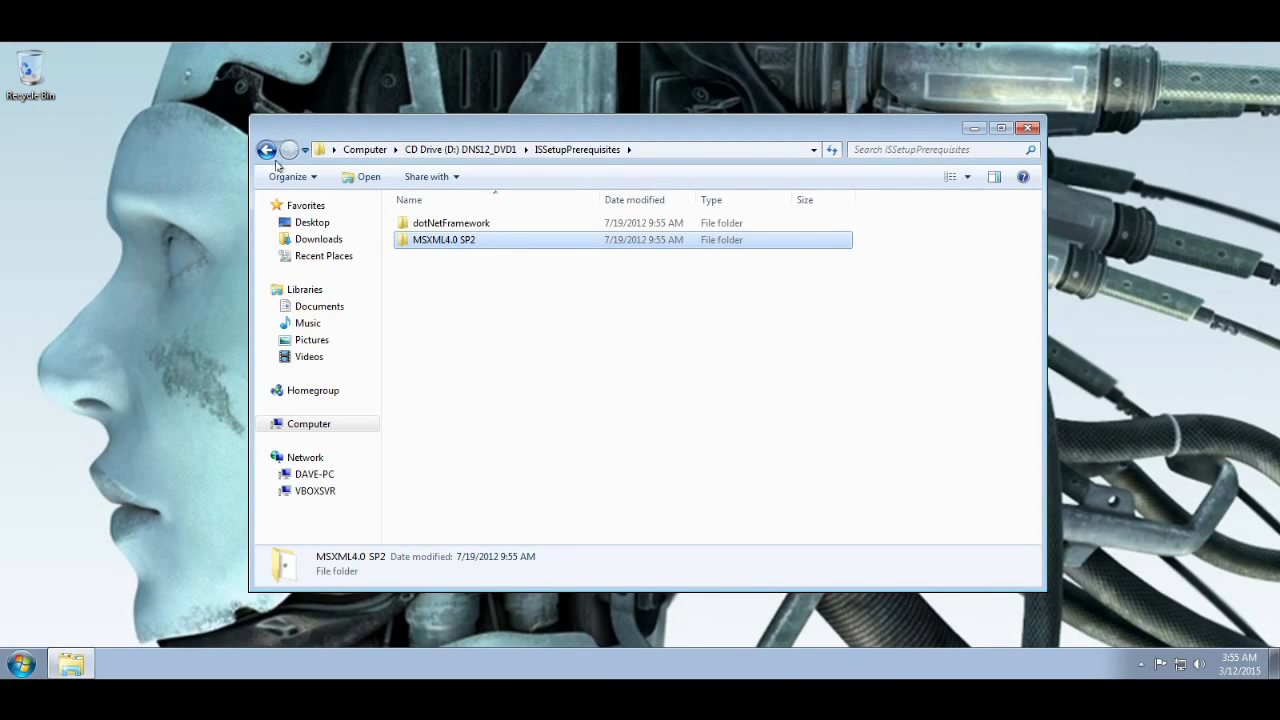
# Step: Install .NET Framework 4 from dotNetFx40_Full_x86_x64 in the dotNetFramework folder, accepting the license terms and closing the finished setup
pyautogui.doubleClick(430, 222)
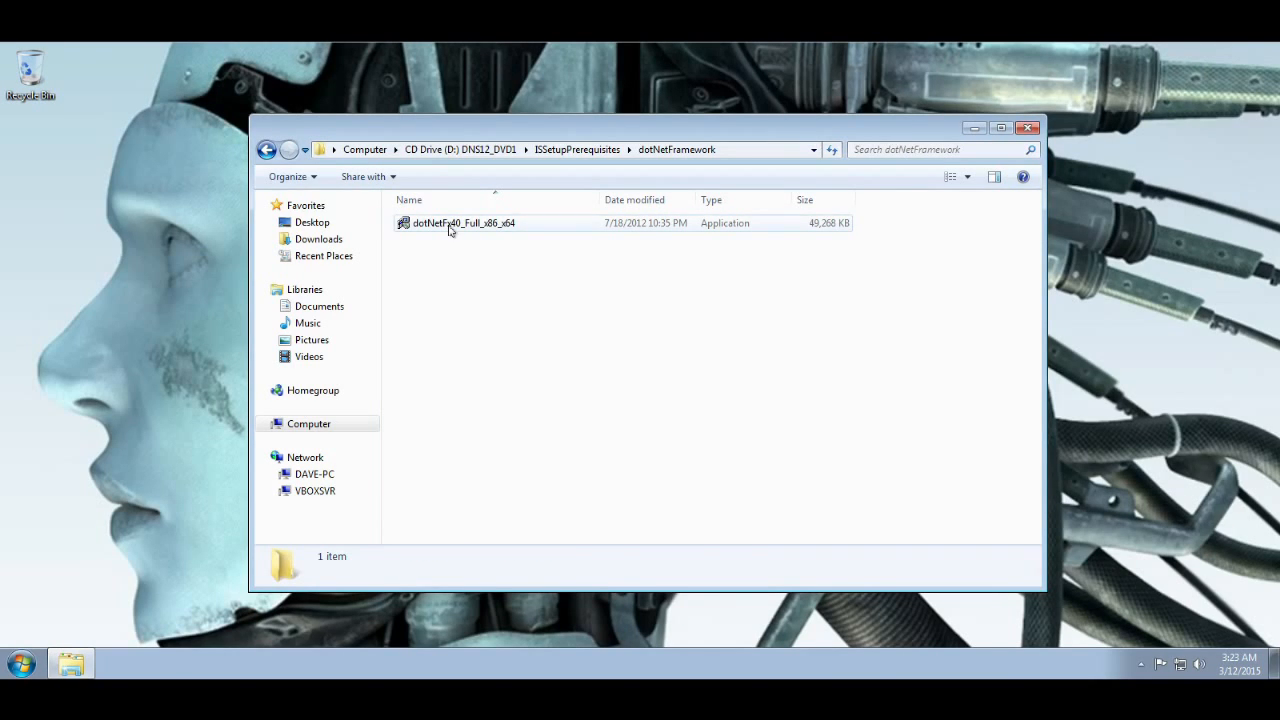
pyautogui.doubleClick(449, 228)
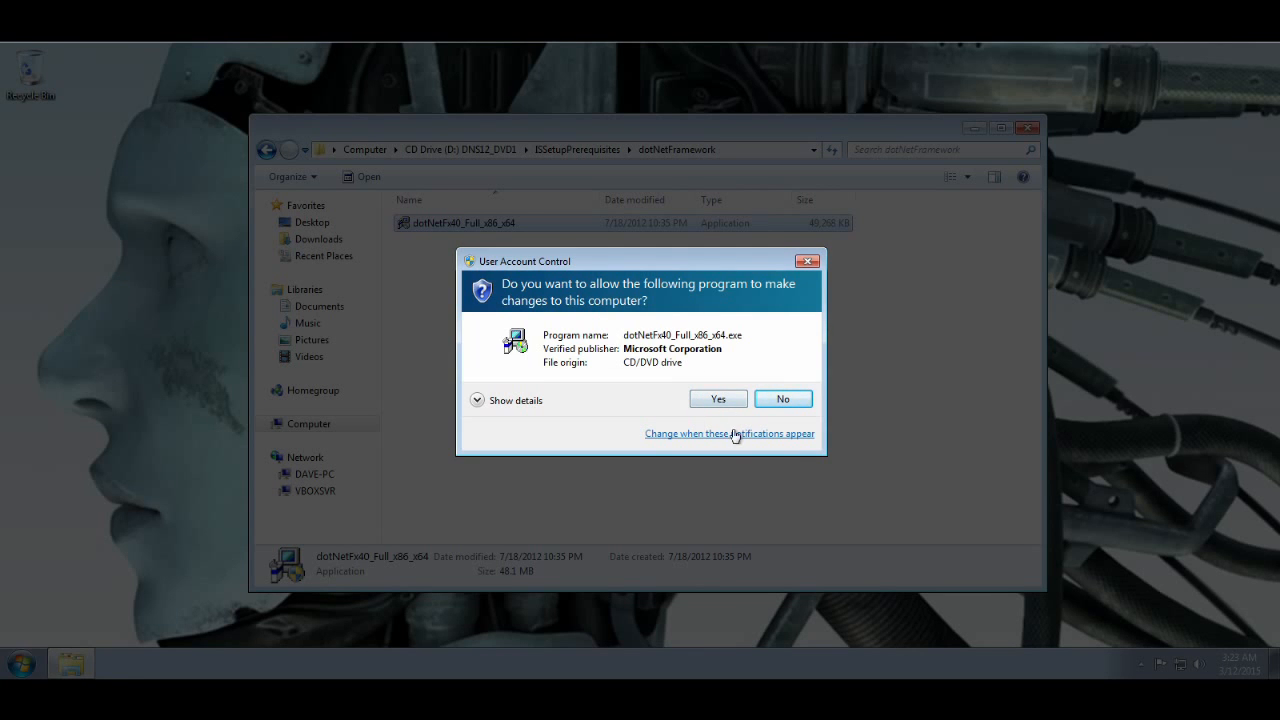
pyautogui.click(718, 399)
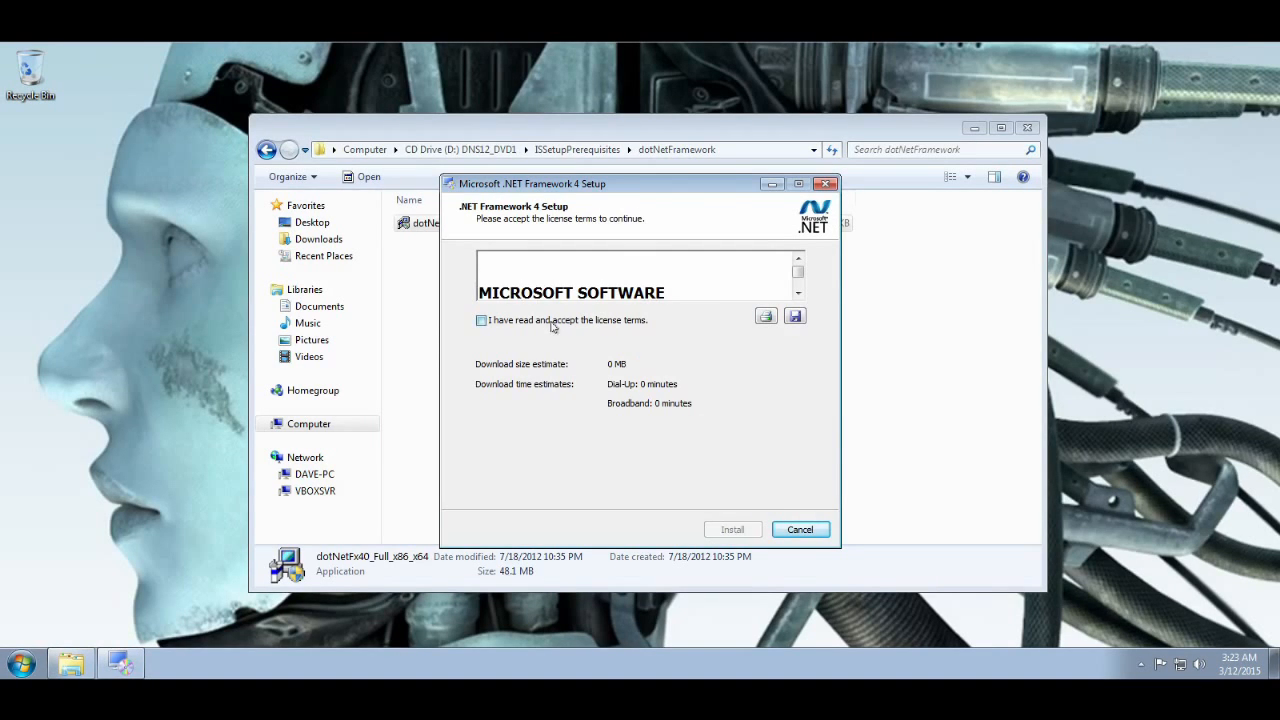
pyautogui.click(481, 320)
pyautogui.click(738, 534)
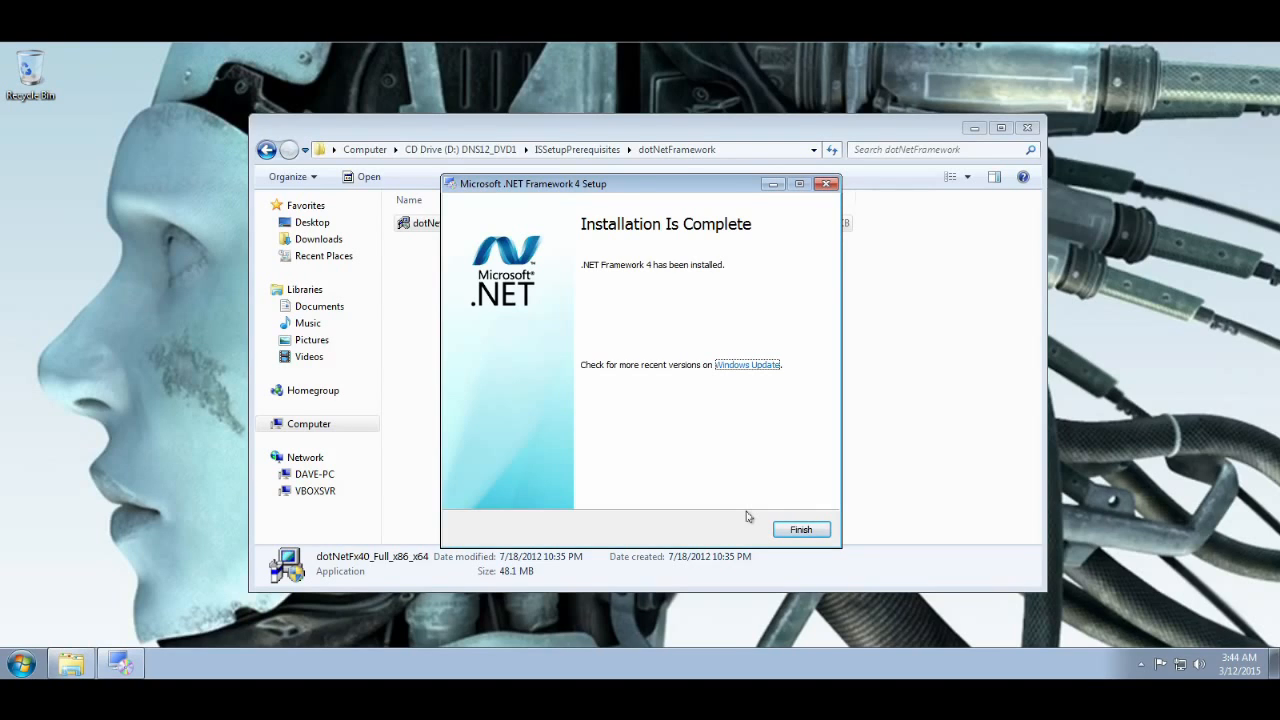
pyautogui.click(785, 530)
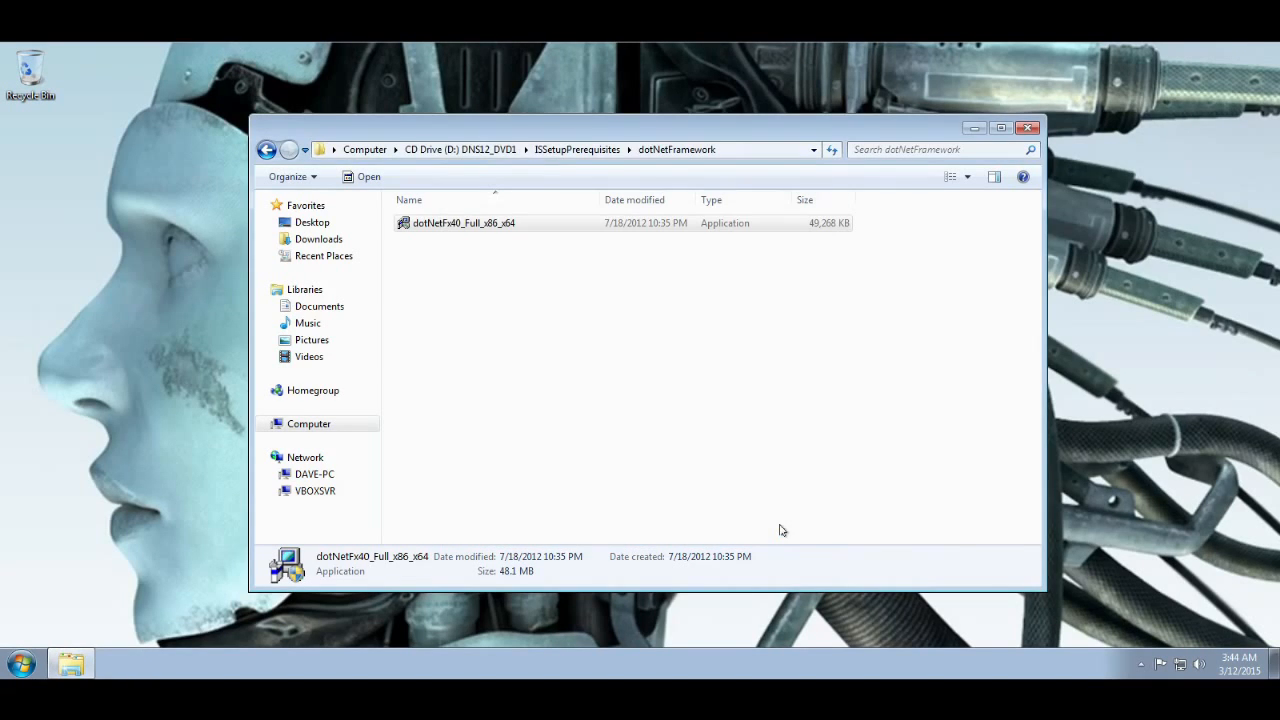
# Step: Return to ISSetupPrerequisites and launch the msxml4 installer from the MSXML4.0 SP2 folder
pyautogui.click(266, 150)
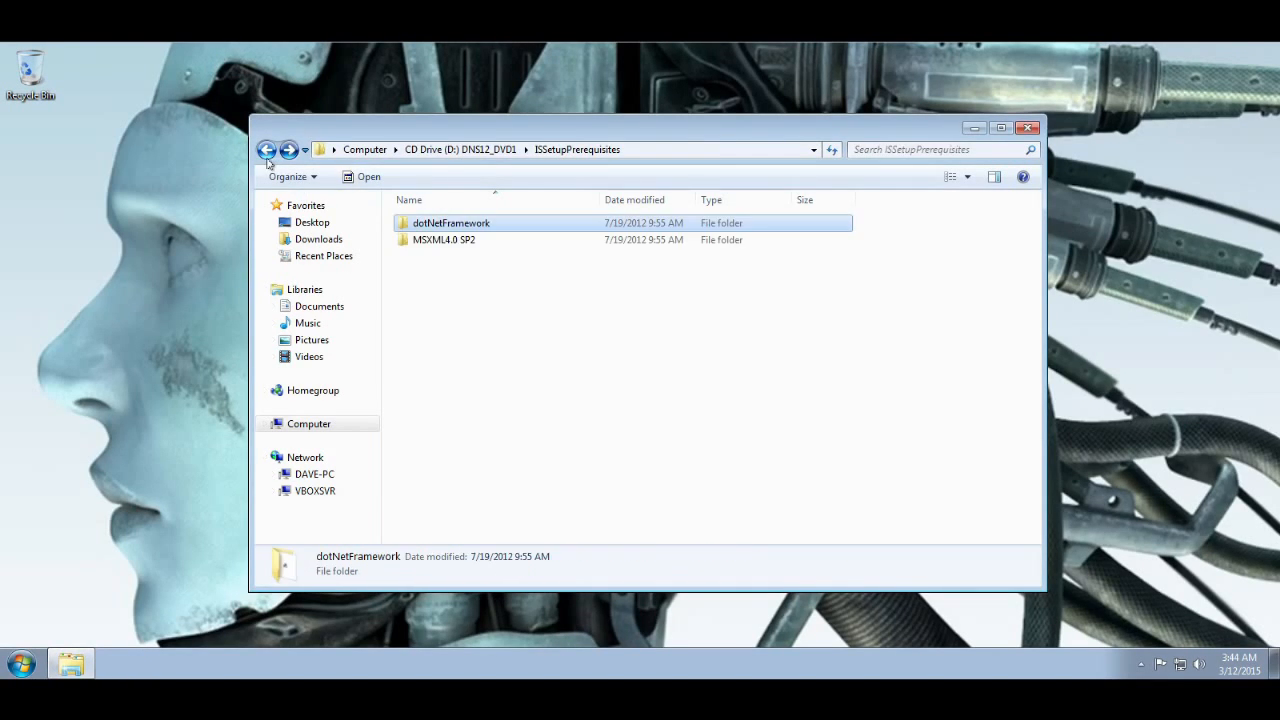
pyautogui.click(435, 246)
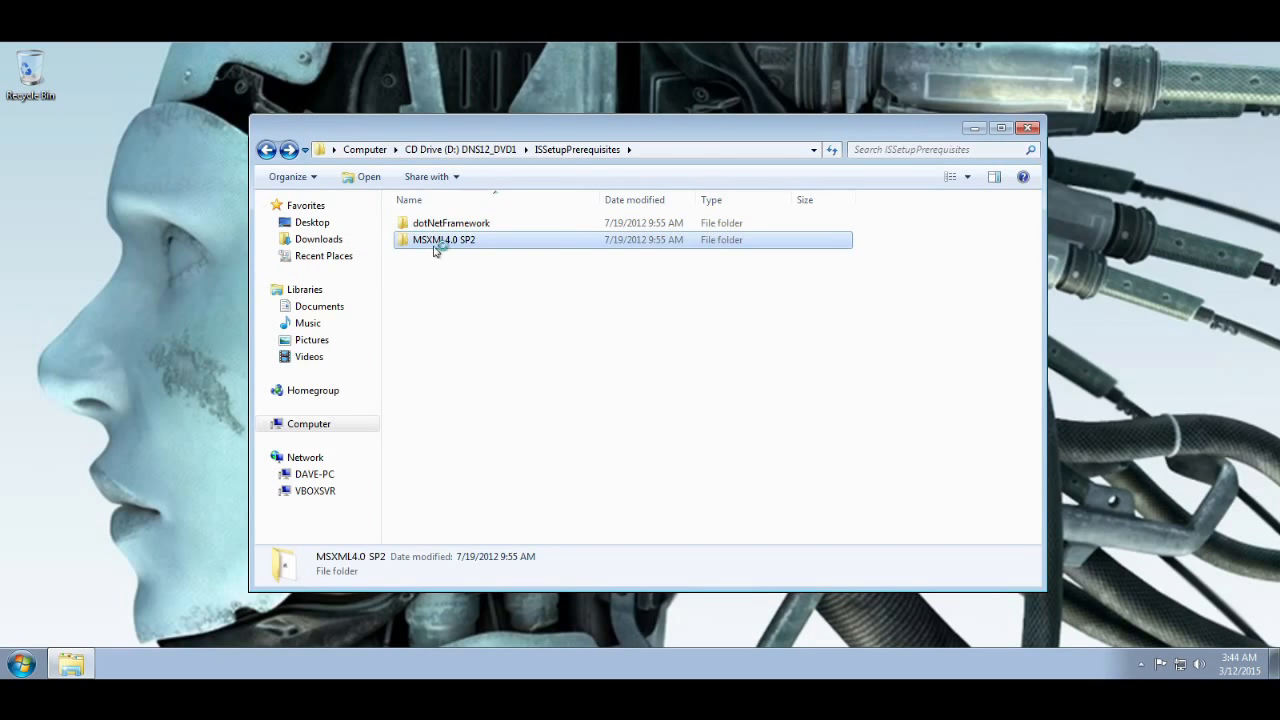
pyautogui.doubleClick(435, 246)
pyautogui.doubleClick(429, 226)
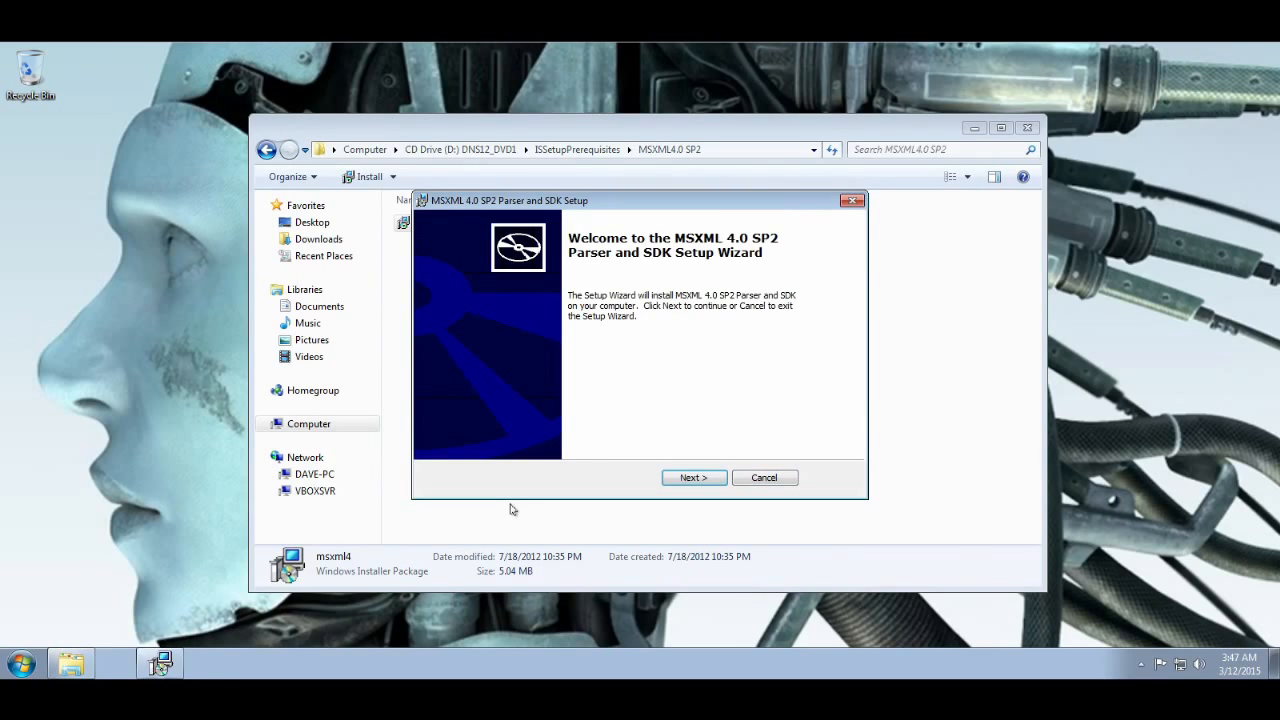
# Step: Accept the MSXML 4.0 SP2 license agreement and keep the prefilled customer information
pyautogui.click(690, 479)
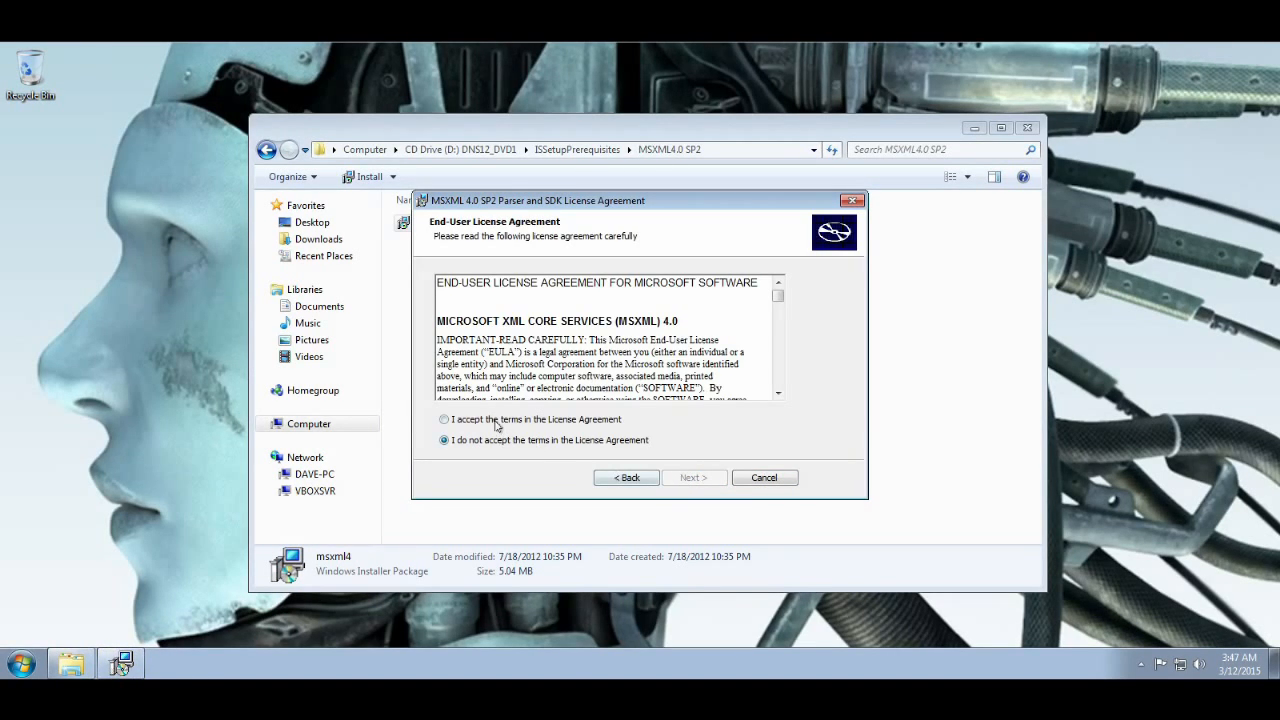
pyautogui.click(495, 421)
pyautogui.click(695, 486)
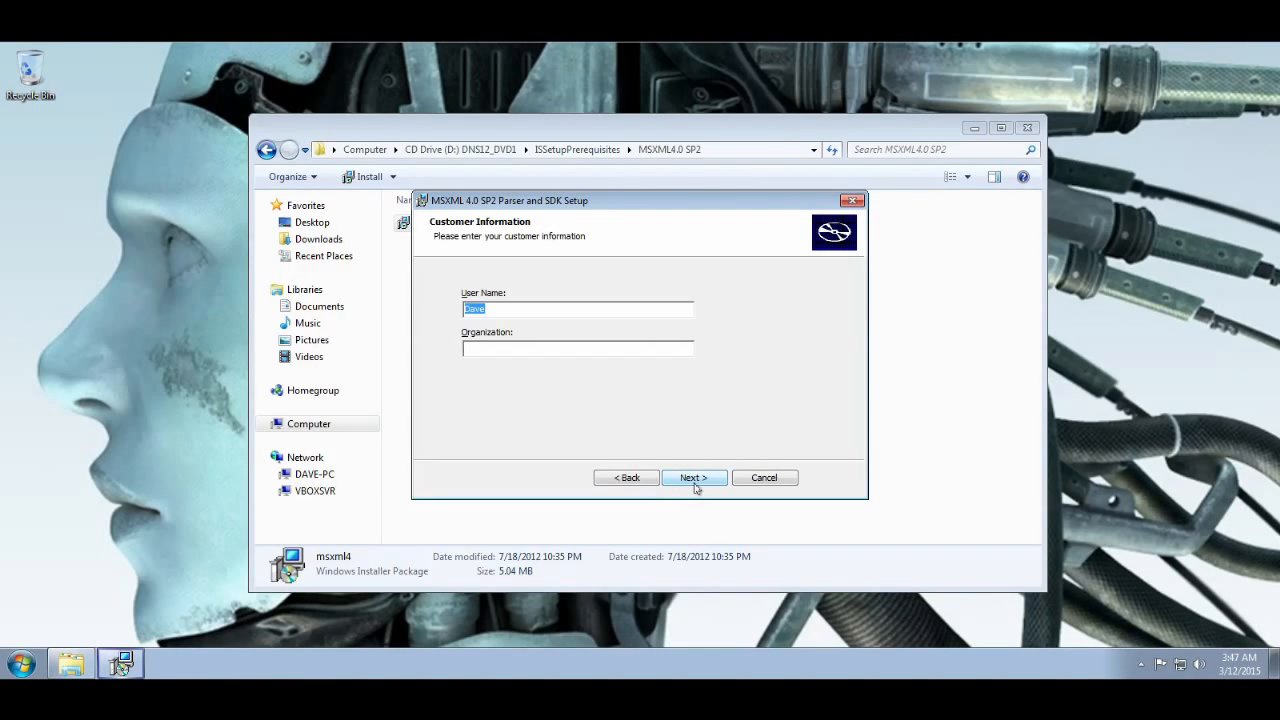
pyautogui.click(695, 485)
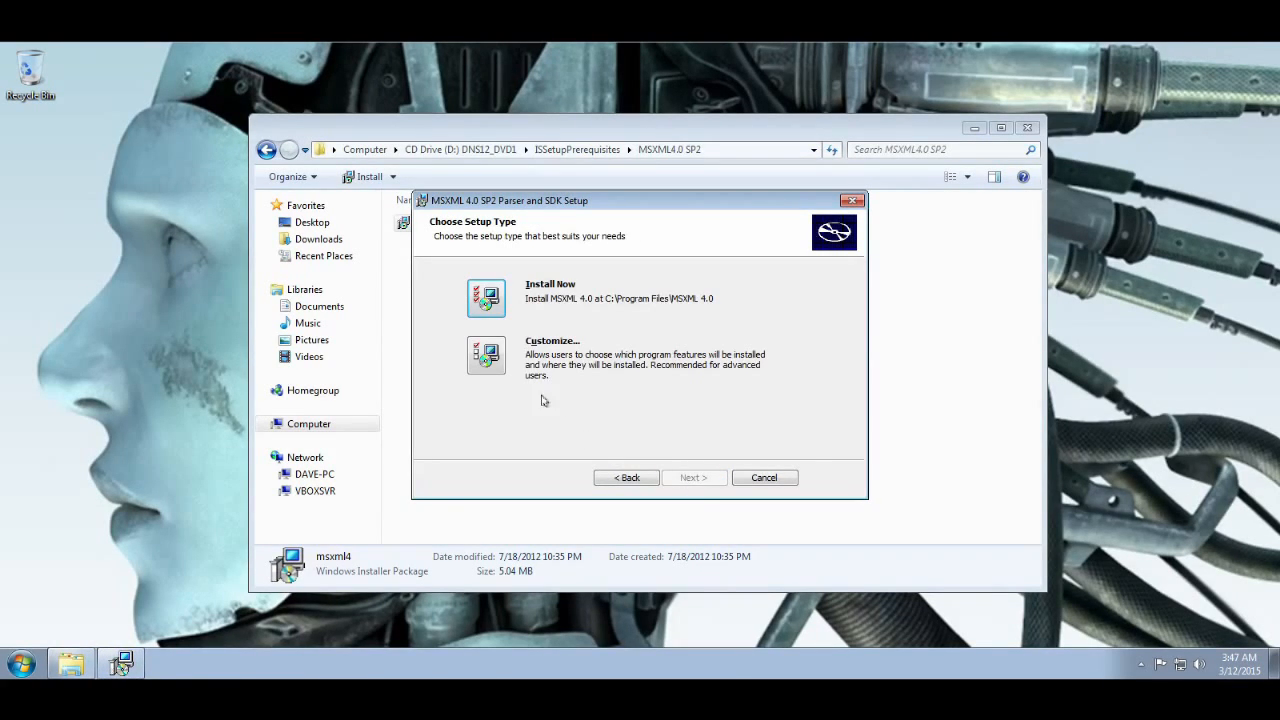
# Step: Install MSXML 4.0 SP2 through Customize with the default features, allow the system changes and finish the wizard
pyautogui.click(494, 357)
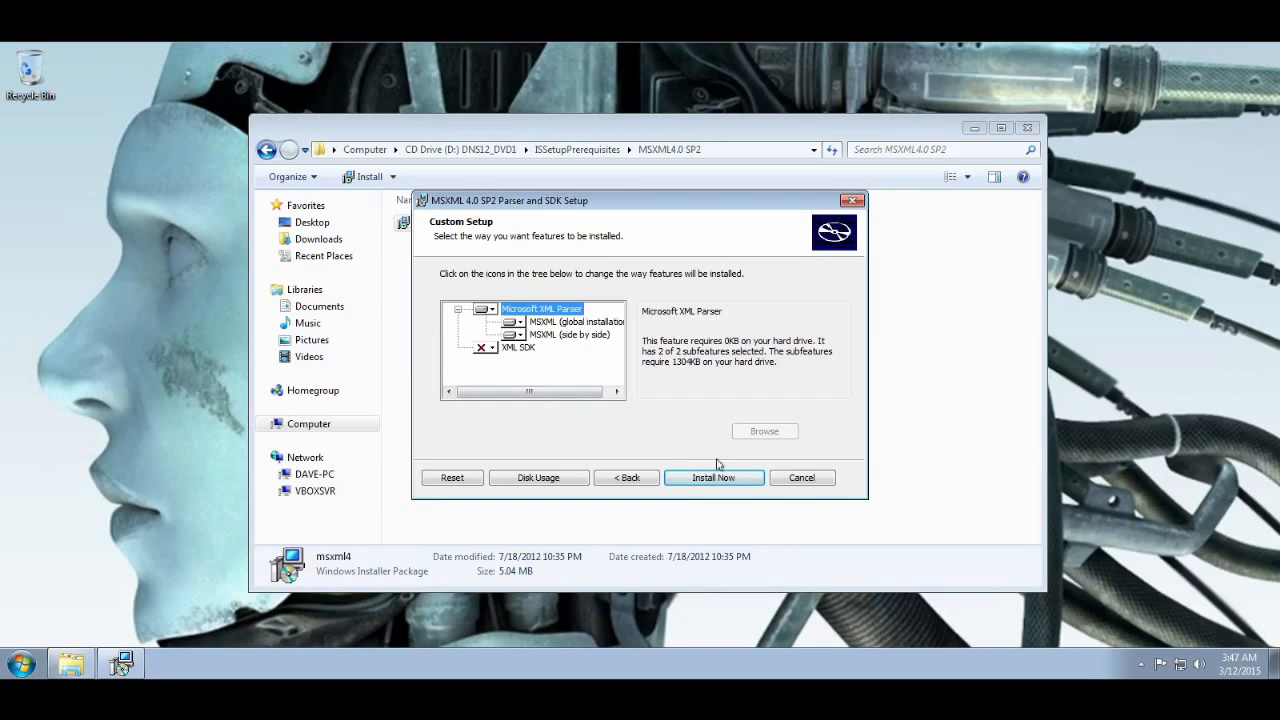
pyautogui.click(731, 478)
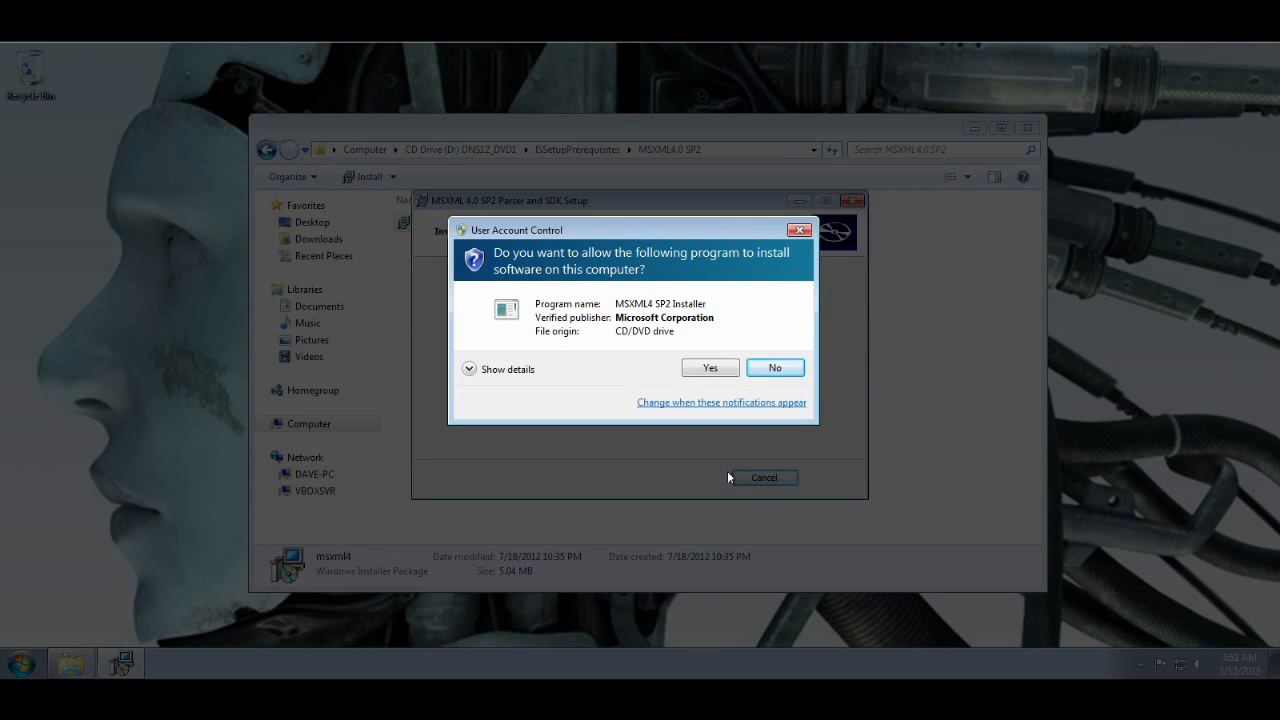
pyautogui.click(698, 365)
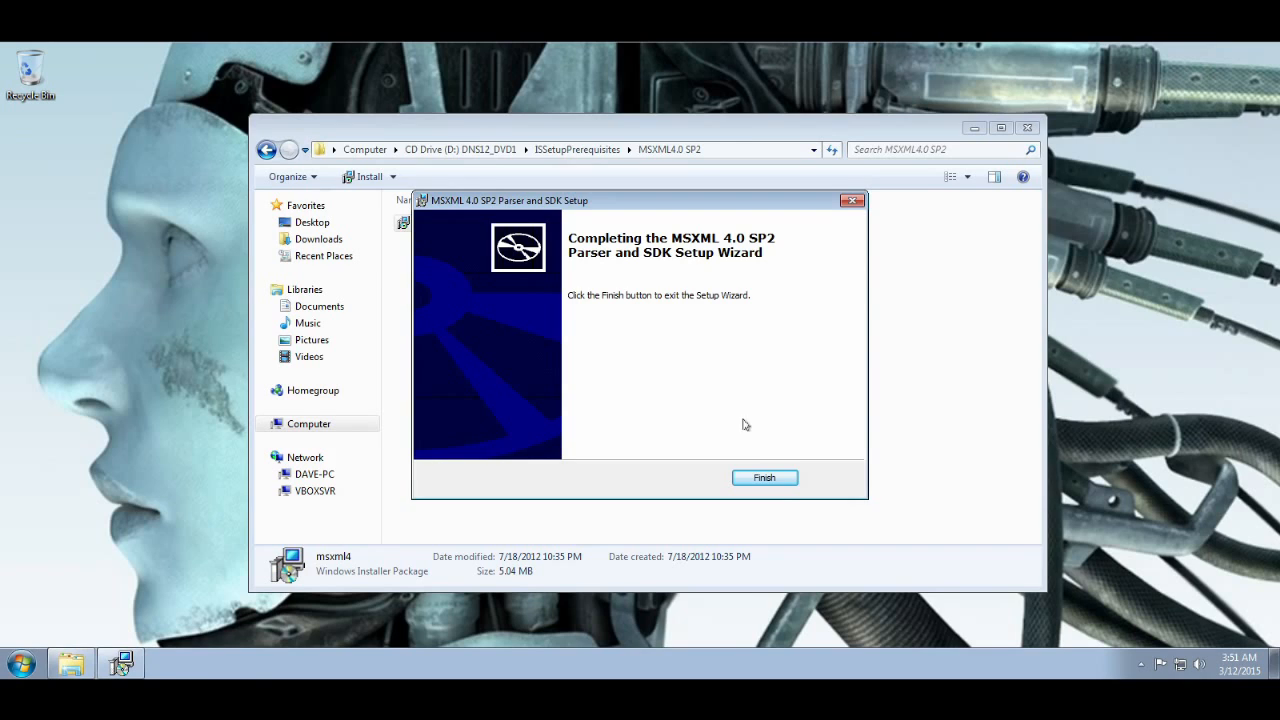
pyautogui.click(770, 480)
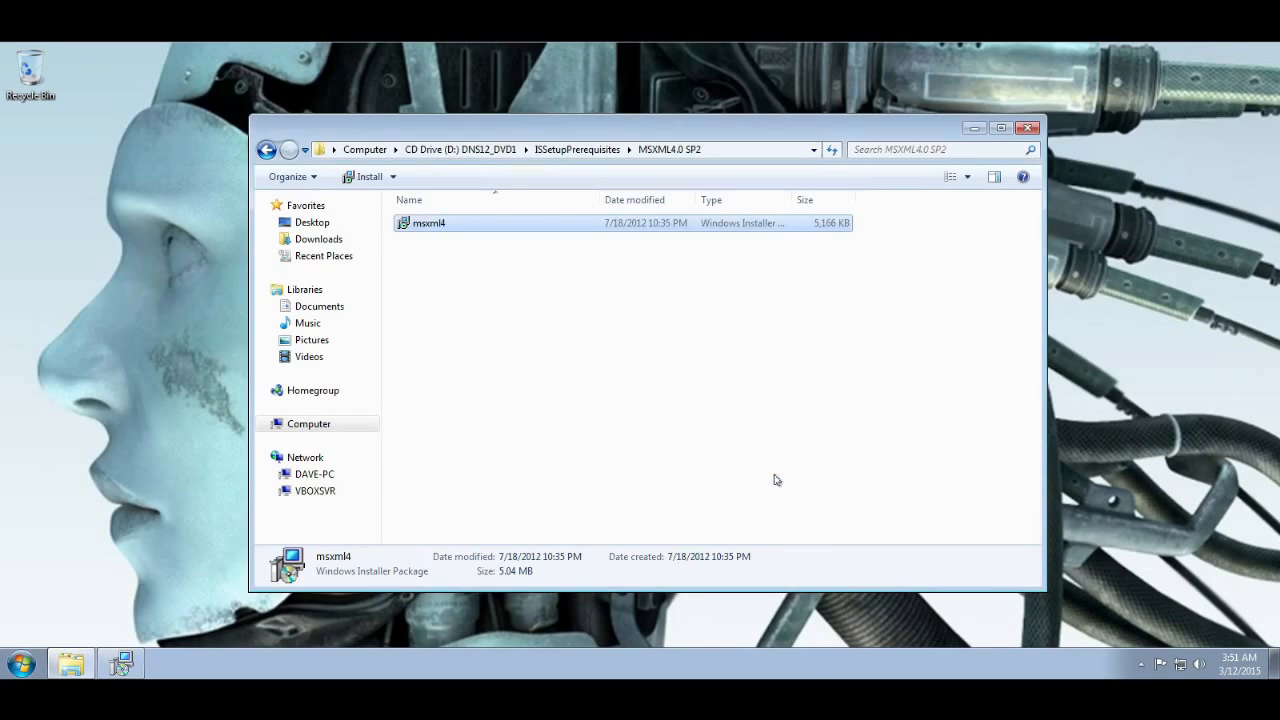
# Step: Return to the root of the disc, launch the Dragon NaturallySpeaking setup application and allow it to make changes
pyautogui.click(267, 150)
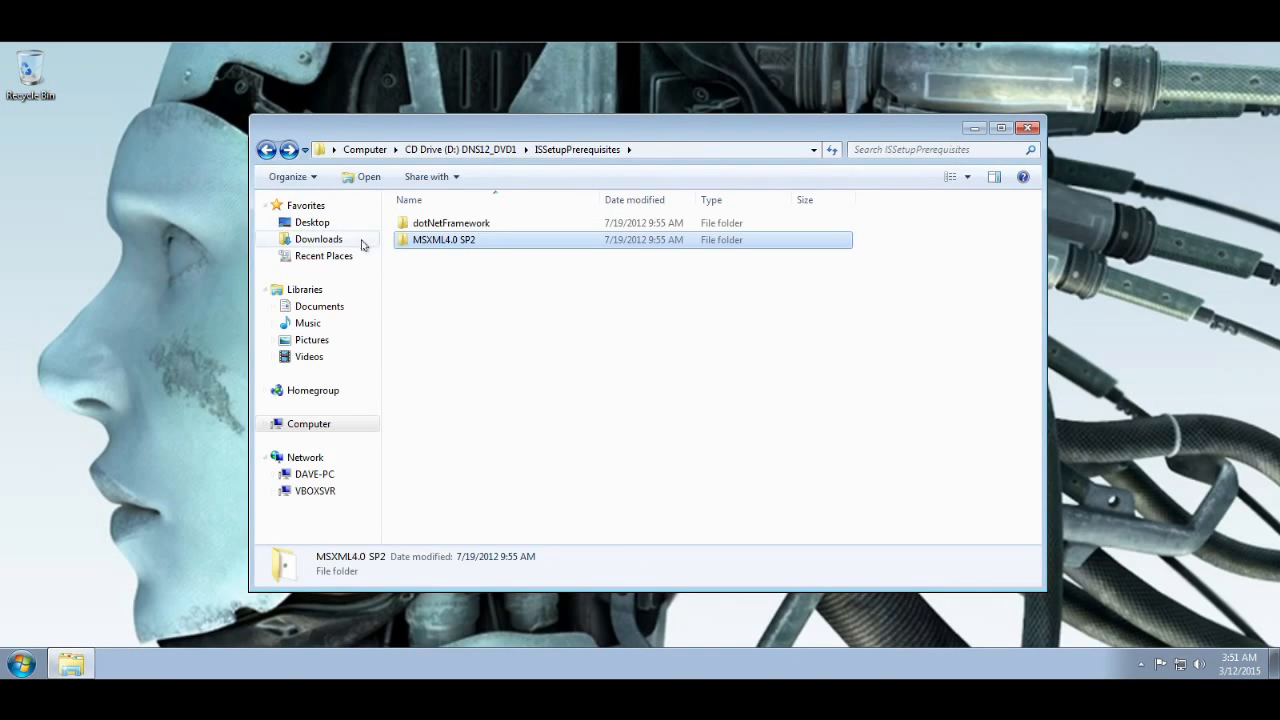
pyautogui.click(267, 150)
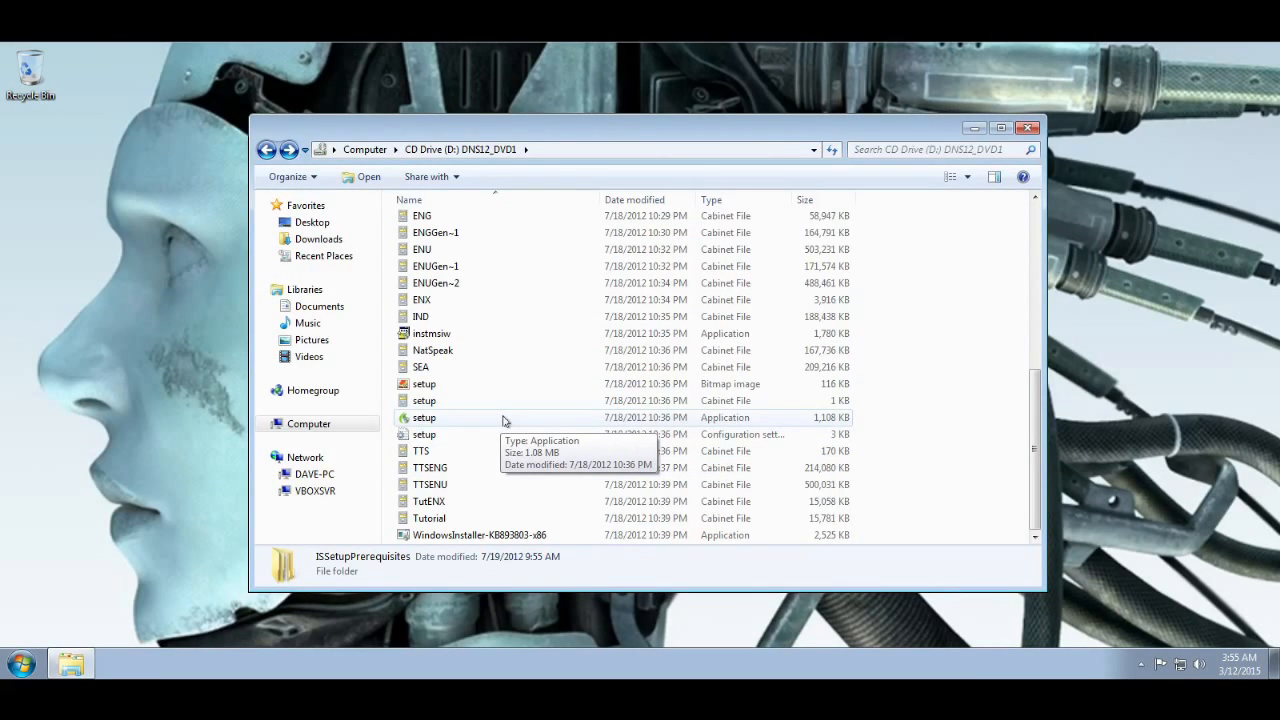
pyautogui.doubleClick(505, 419)
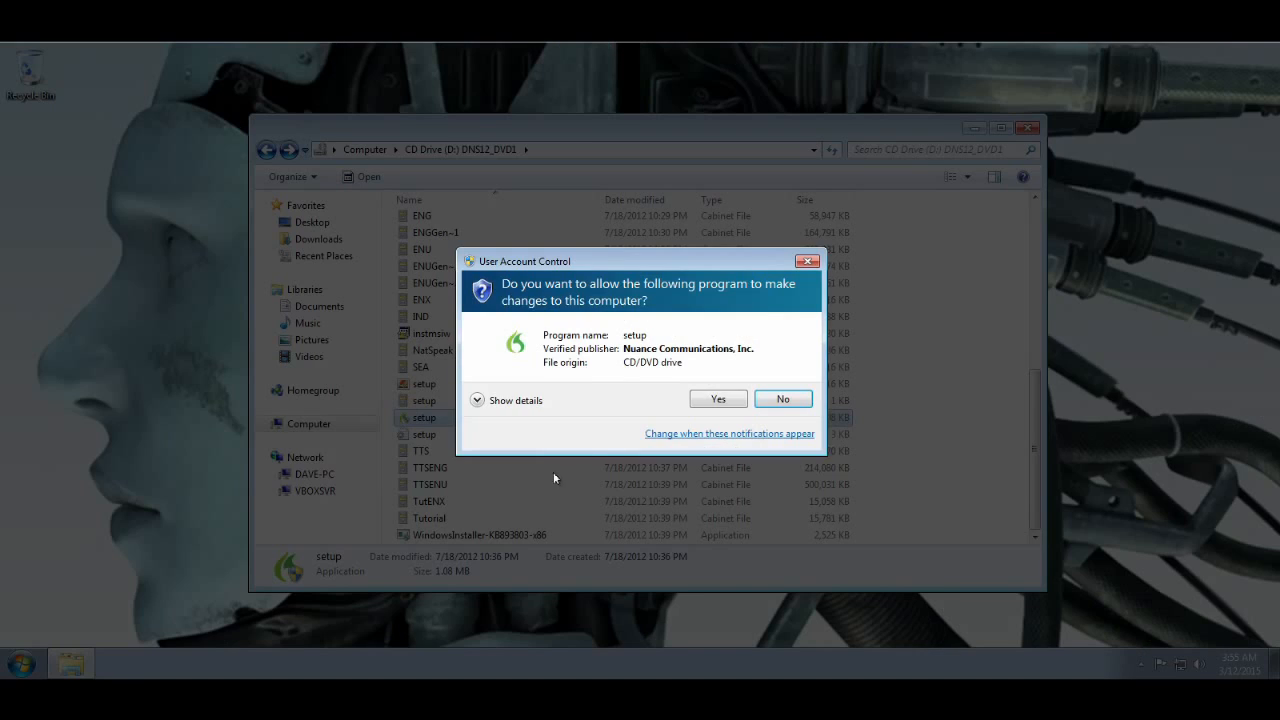
pyautogui.click(720, 400)
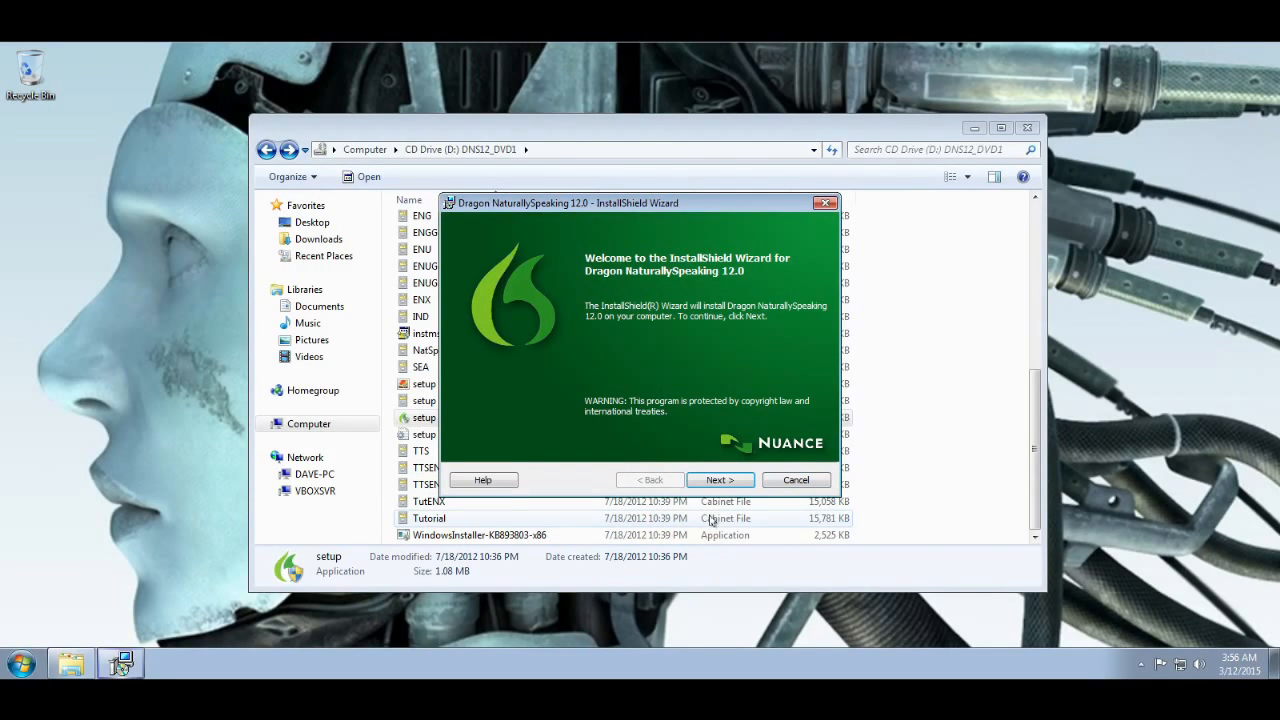
# Step: Accept the Dragon NaturallySpeaking 12.0 license agreement and submit the customer information to reach the setup type choice
pyautogui.click(716, 481)
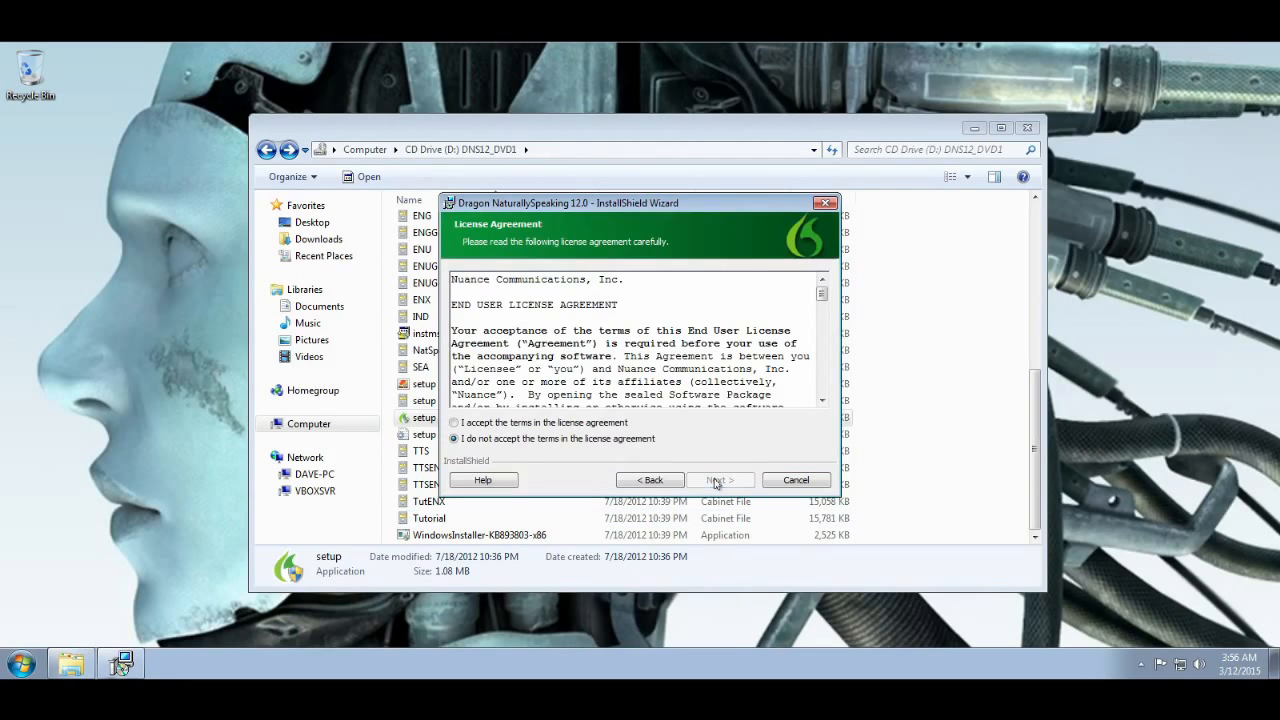
pyautogui.click(550, 424)
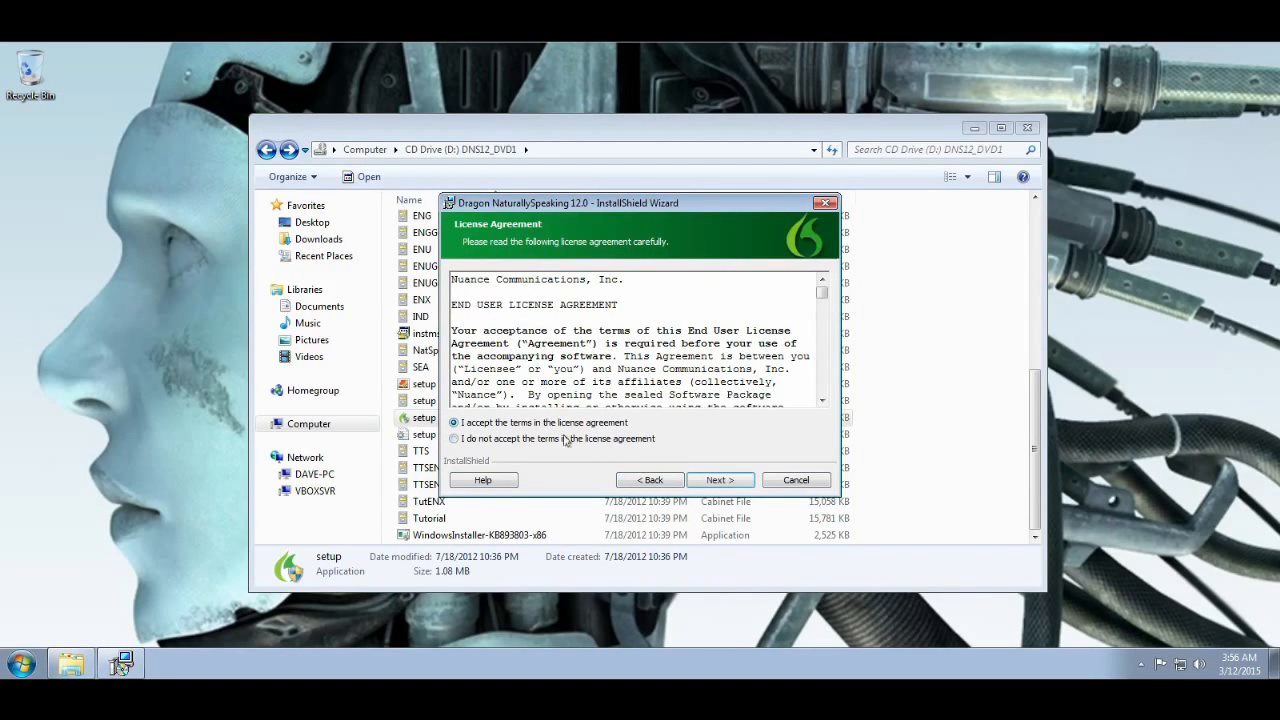
pyautogui.click(719, 480)
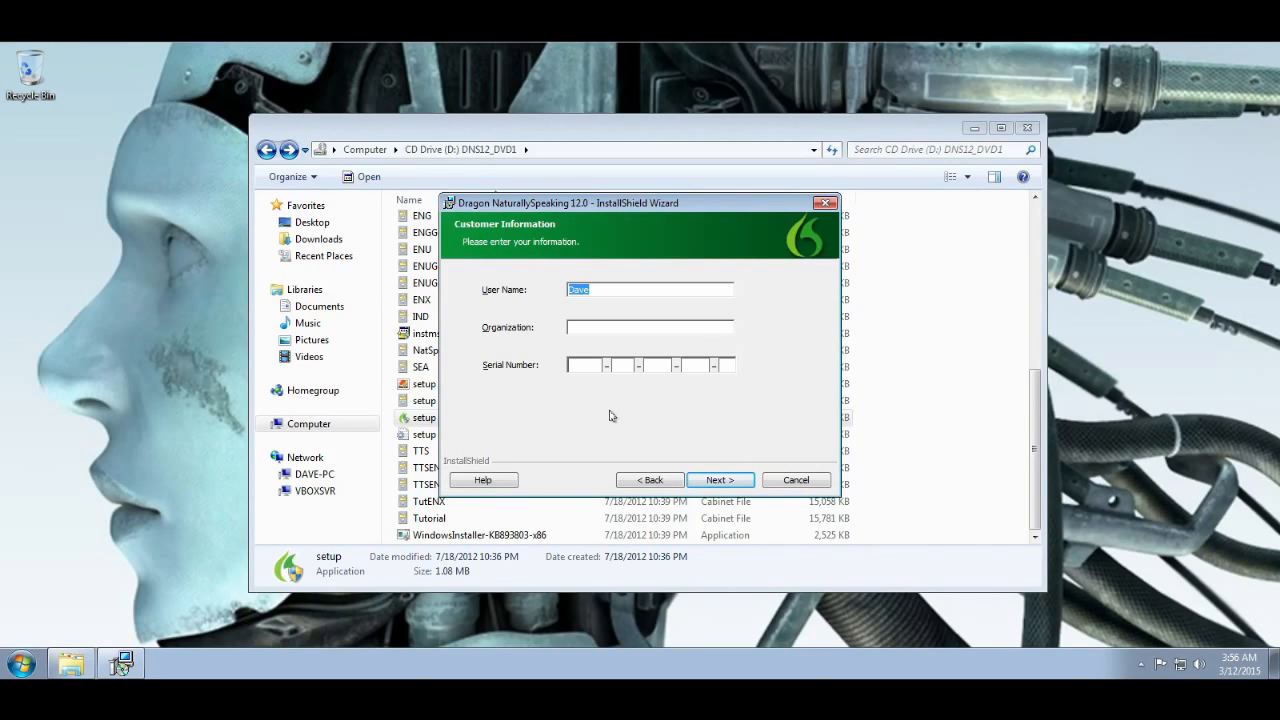
pyautogui.click(719, 481)
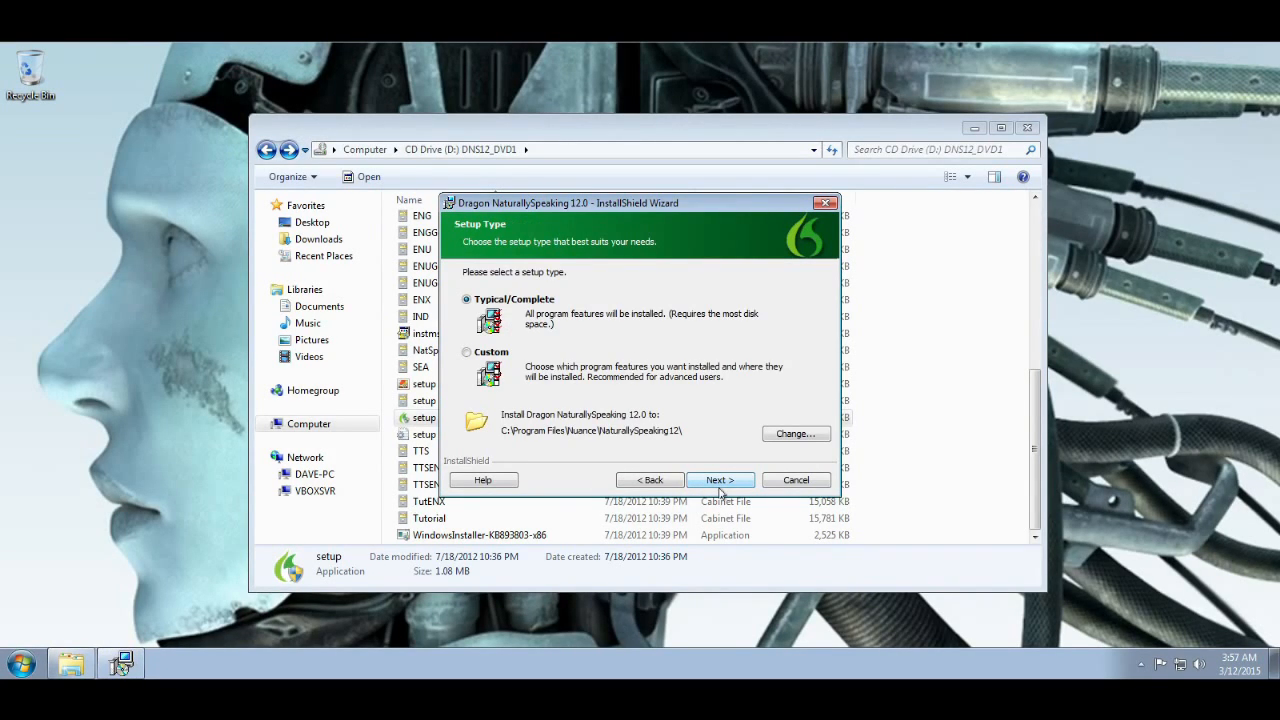
# Step: Choose the Custom setup type with the install folder C:\Program Files\Nuance\NaturallySpeaking12 and continue to the feature selection
pyautogui.click(796, 434)
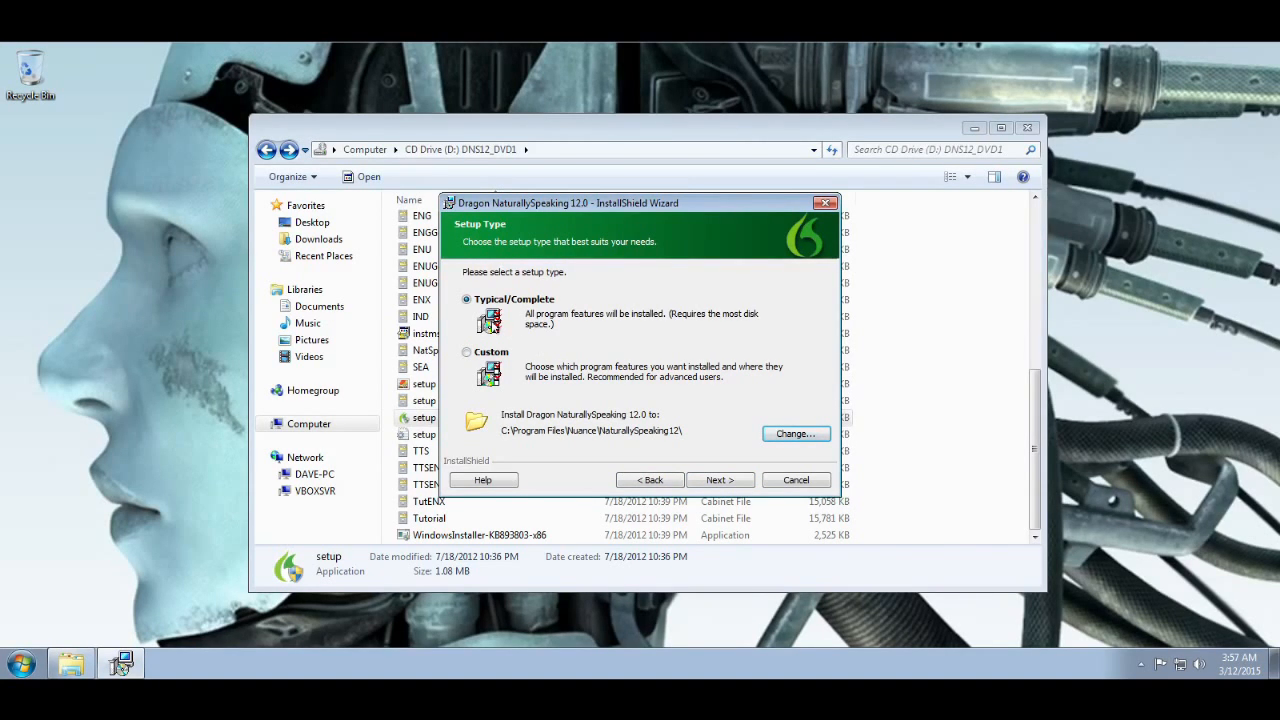
pyautogui.click(485, 355)
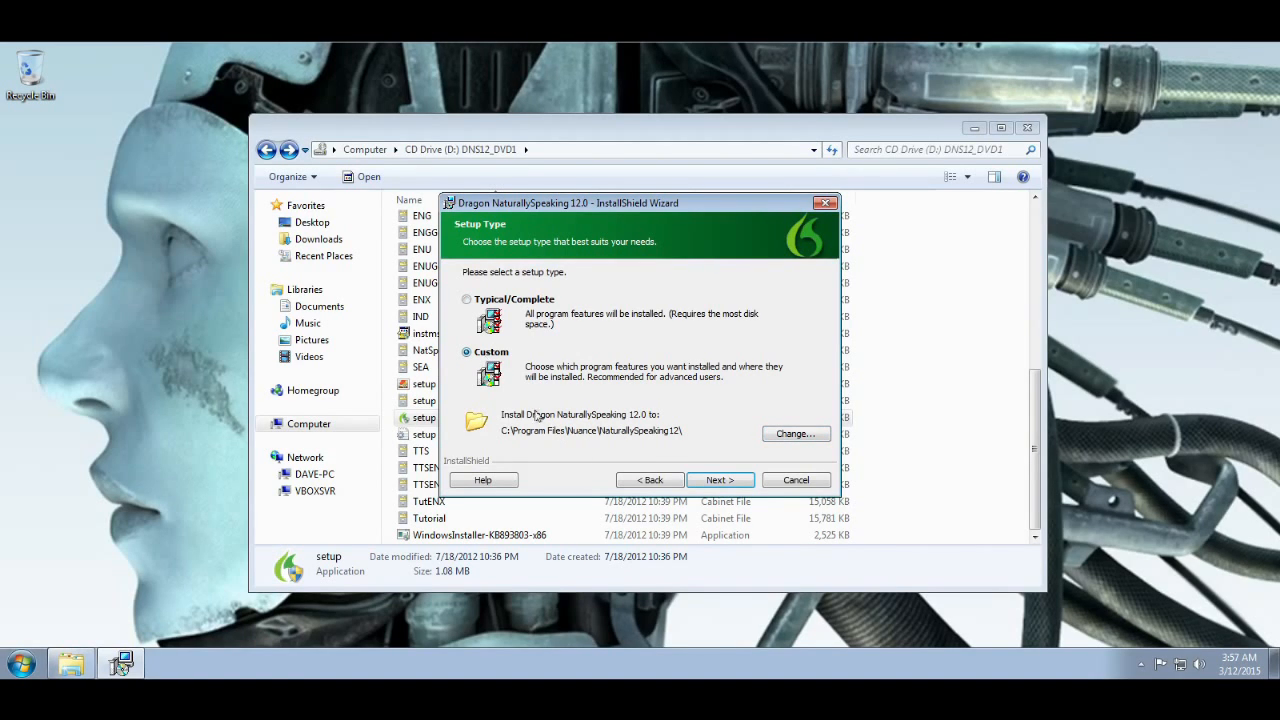
pyautogui.click(720, 480)
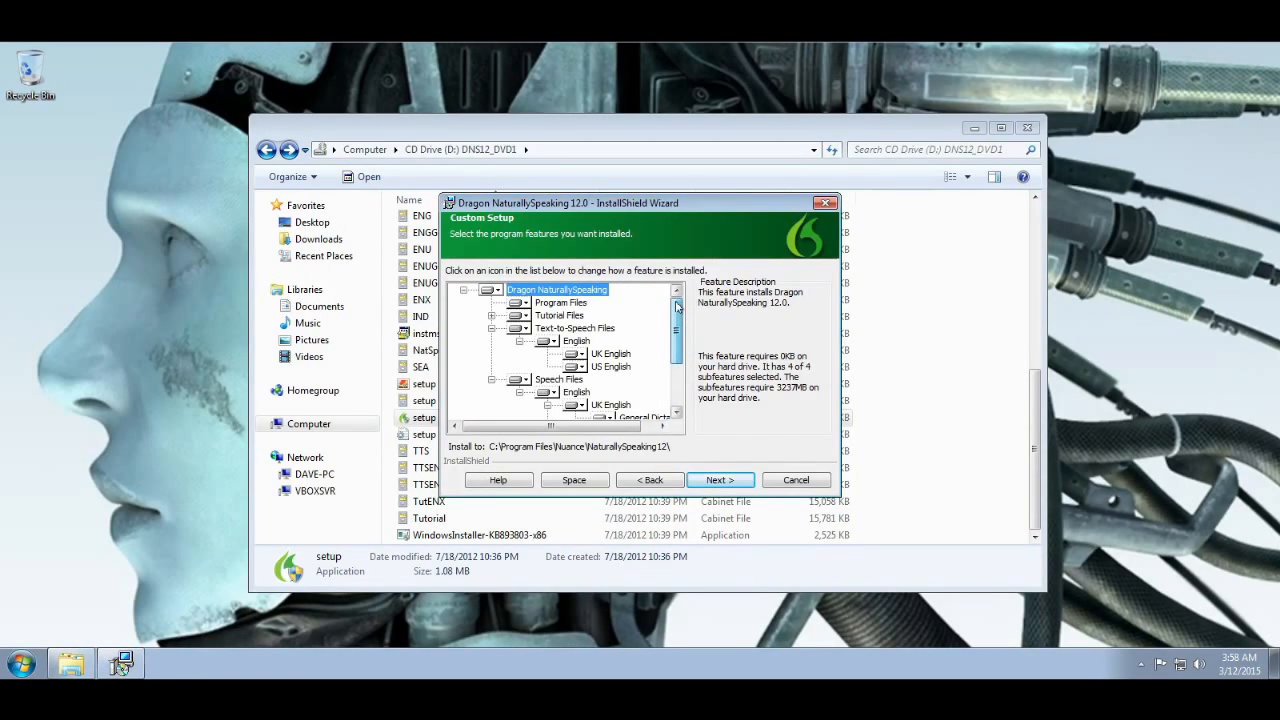
# Step: Set the Tutorial Files and UK English speech files to install when required, and exclude the US English text-to-speech files
pyautogui.click(572, 303)
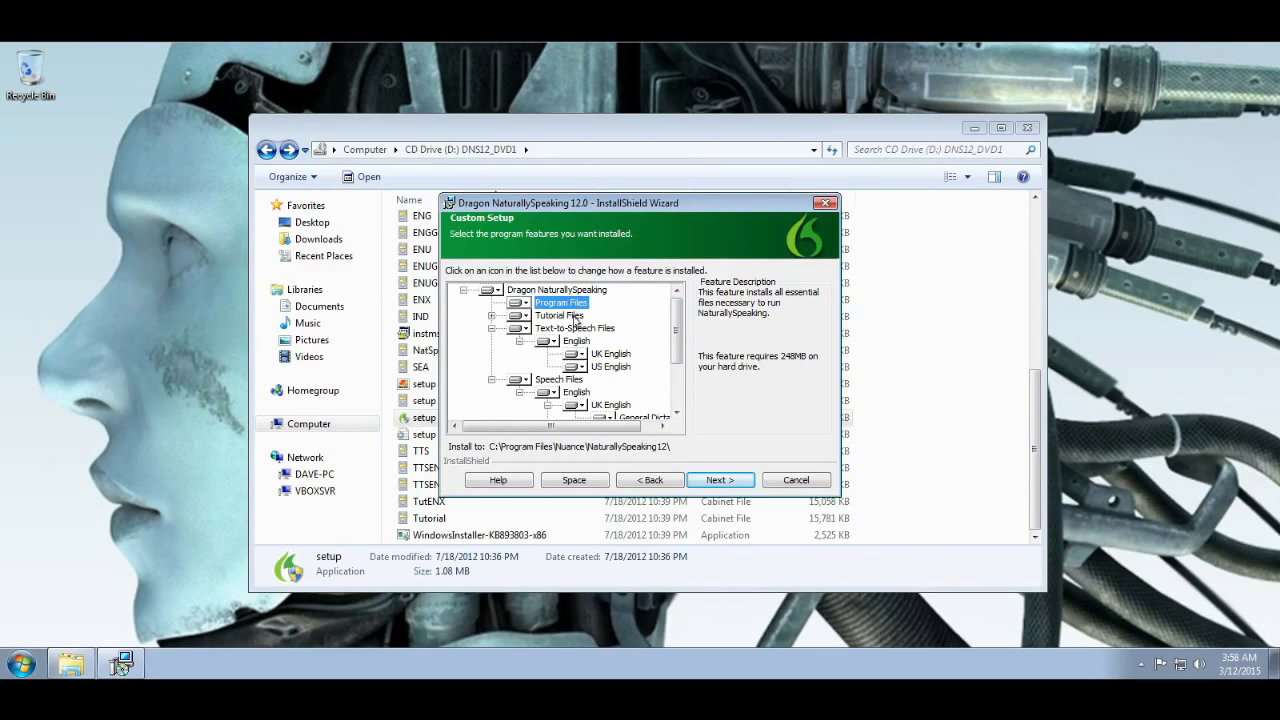
pyautogui.click(576, 316)
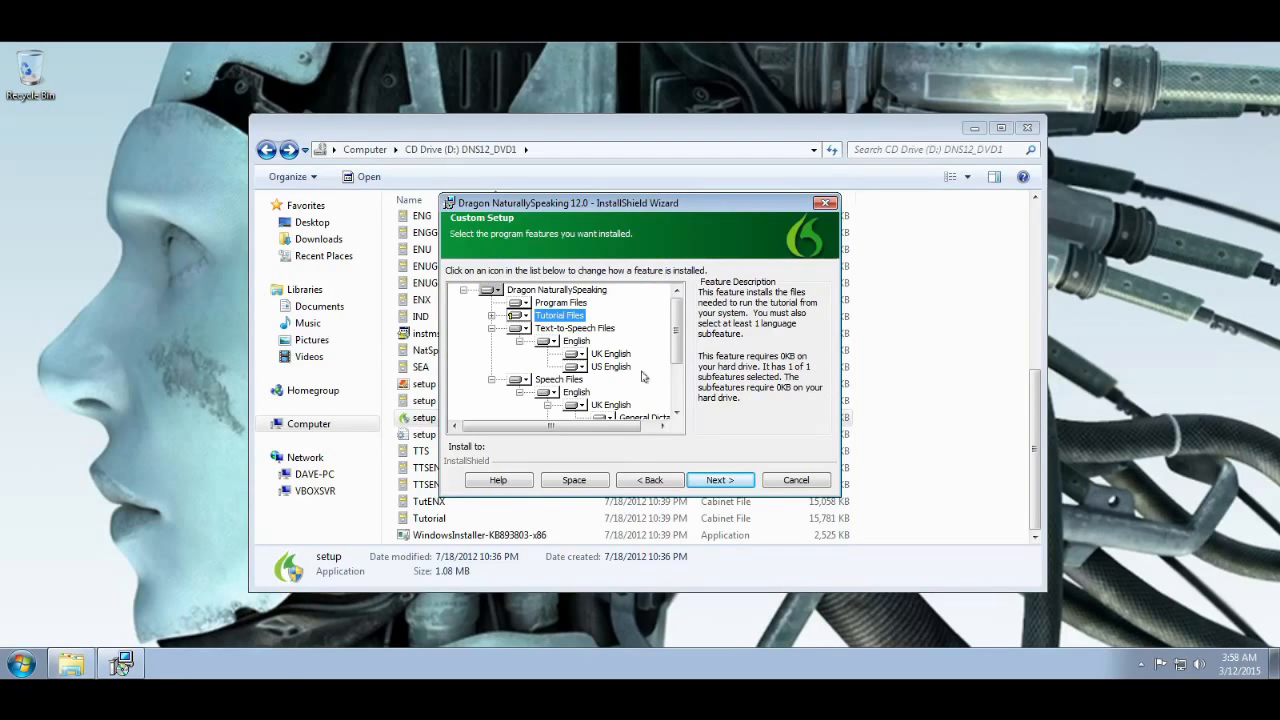
pyautogui.click(611, 356)
pyautogui.click(616, 367)
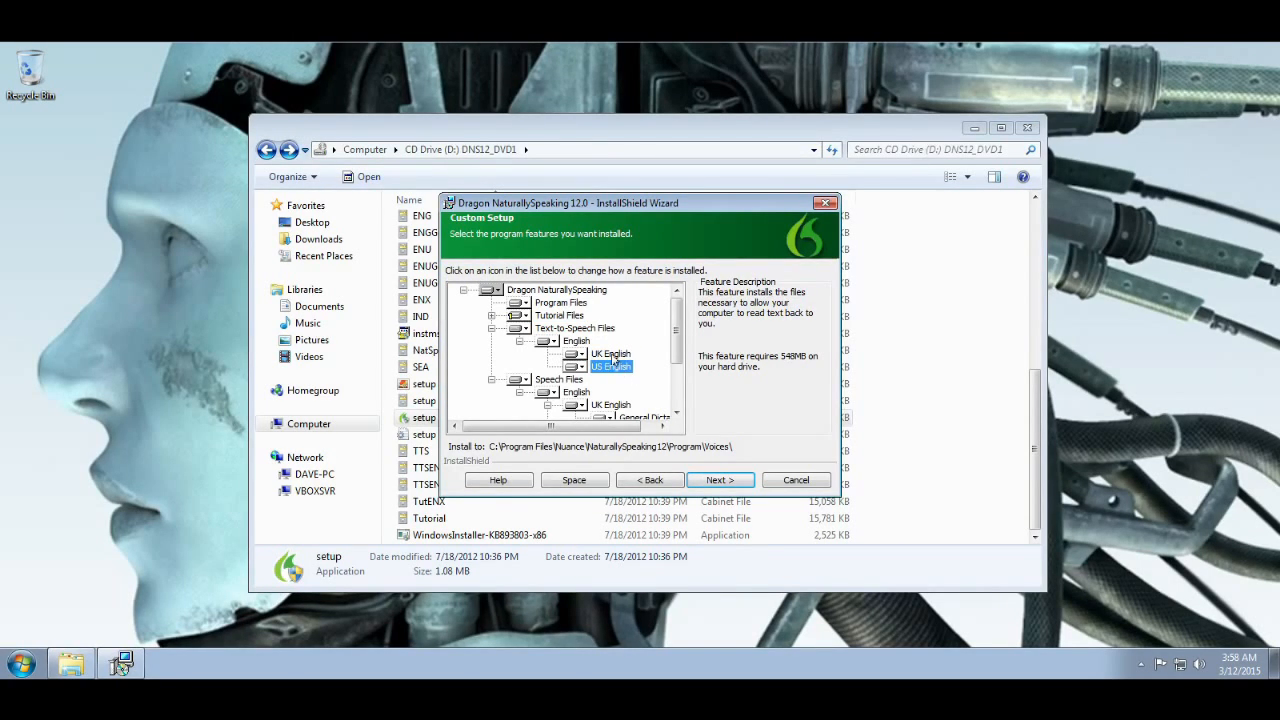
pyautogui.click(612, 355)
pyautogui.click(615, 367)
pyautogui.moveTo(677, 340); pyautogui.dragTo(694, 388)
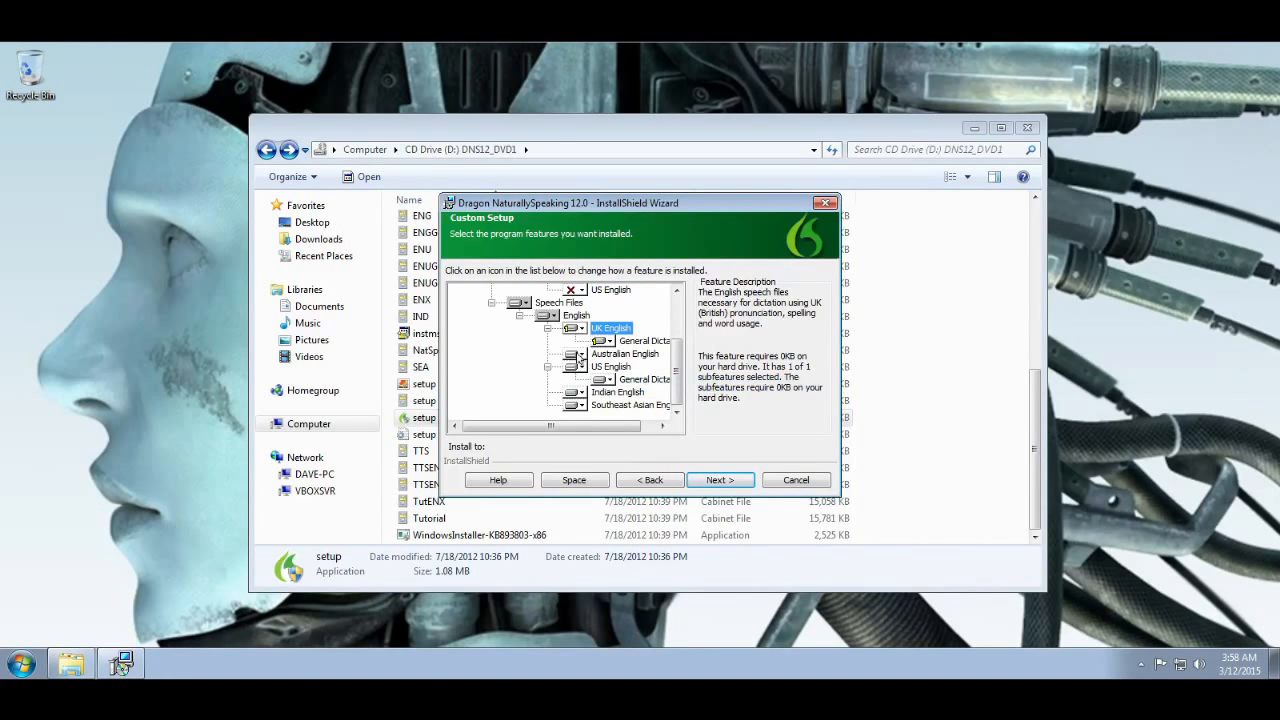
# Step: Set the Australian, Indian and Southeast Asian English speech files to install when required
pyautogui.click(579, 356)
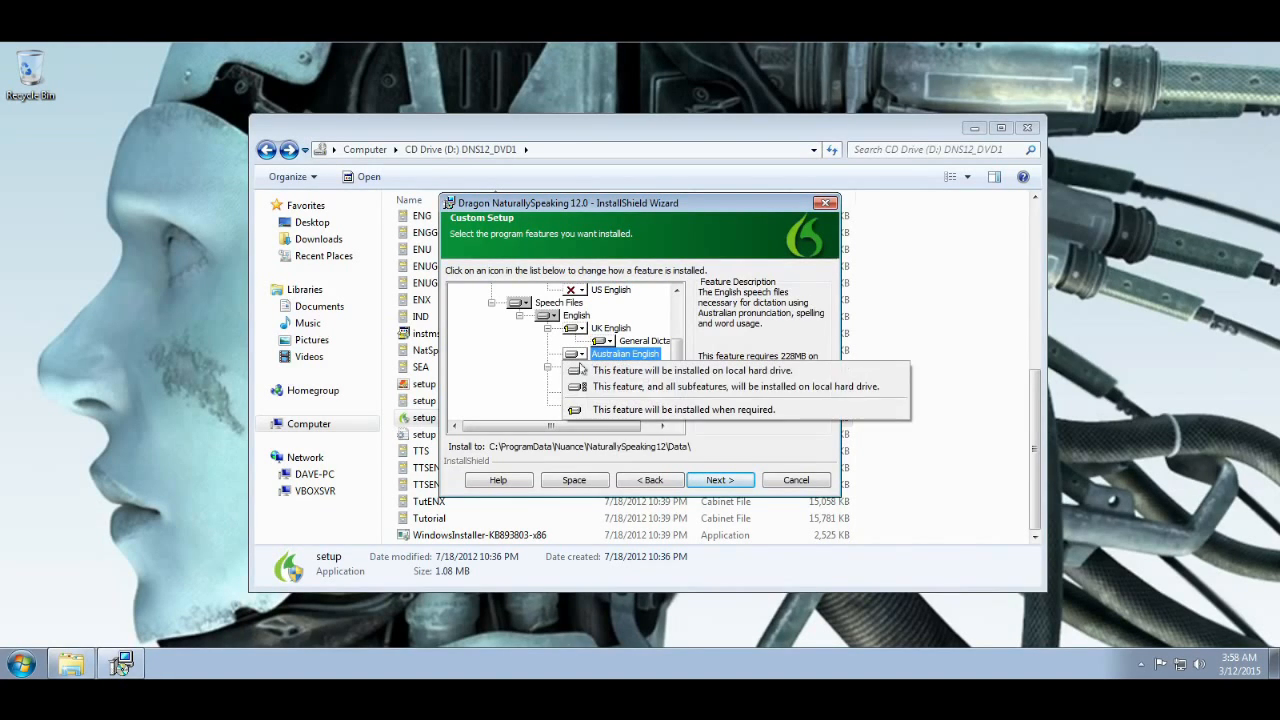
pyautogui.click(600, 410)
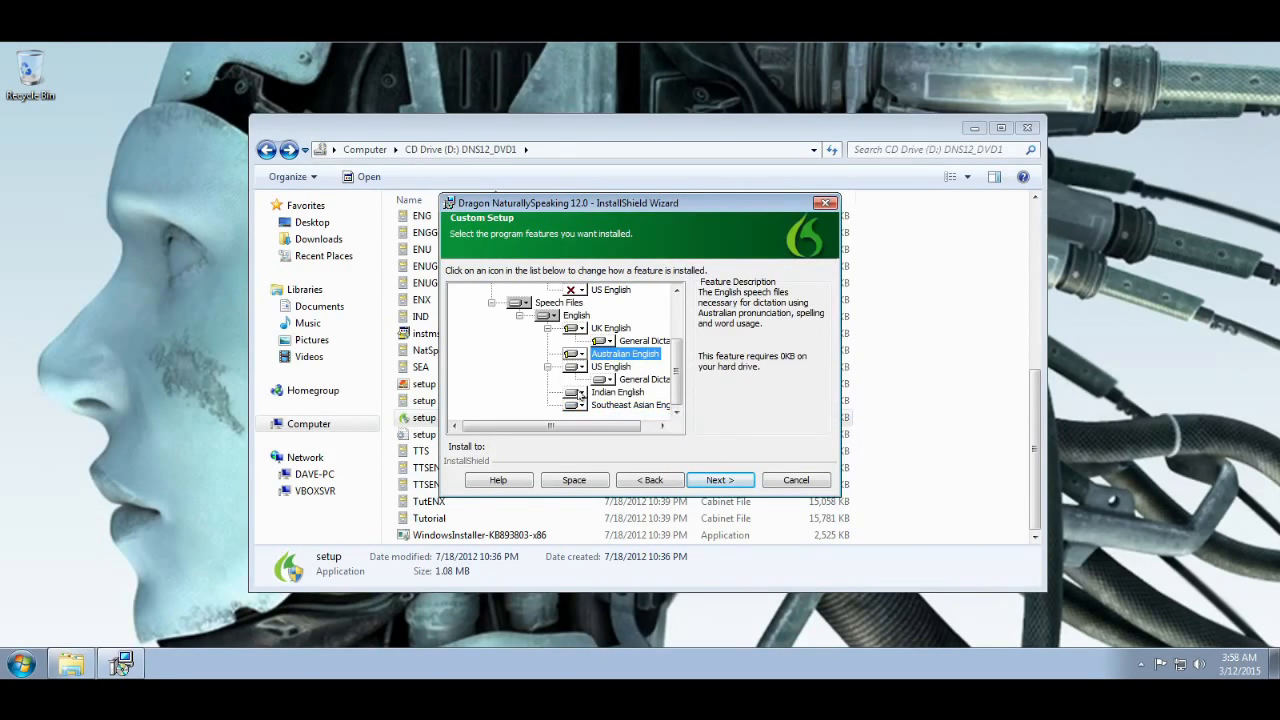
pyautogui.click(578, 392)
pyautogui.click(594, 448)
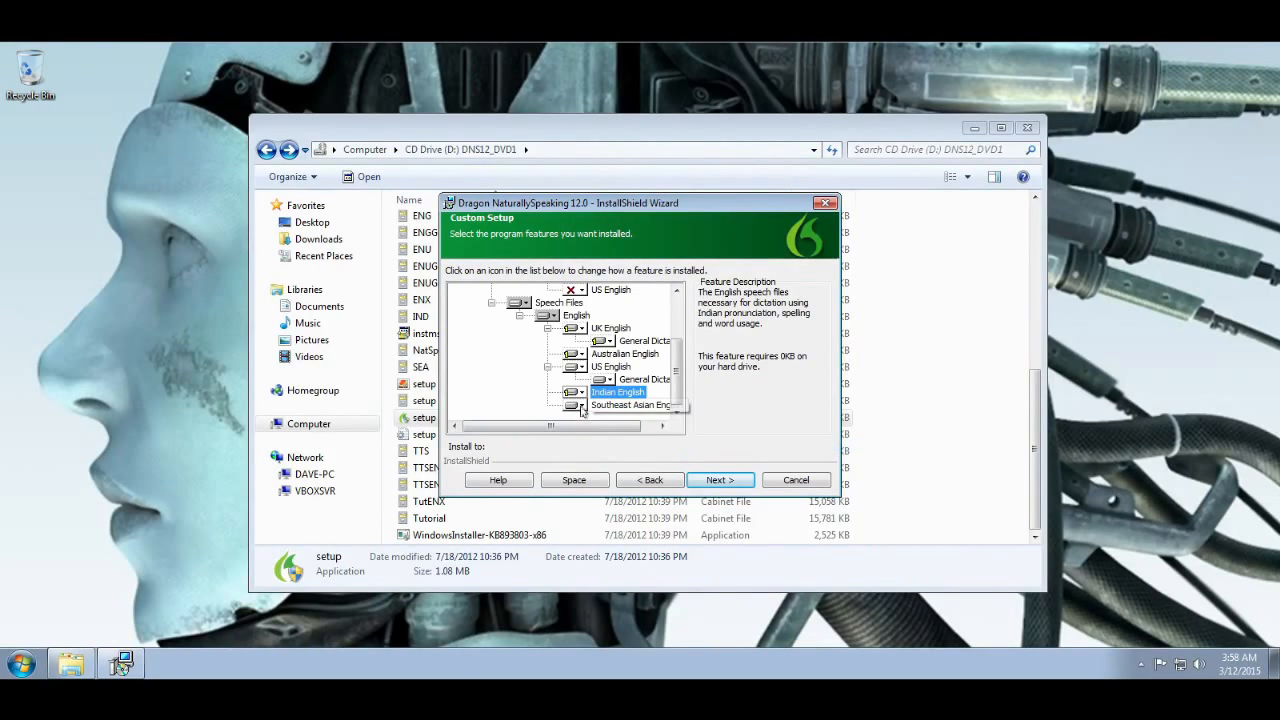
pyautogui.click(577, 405)
pyautogui.click(592, 461)
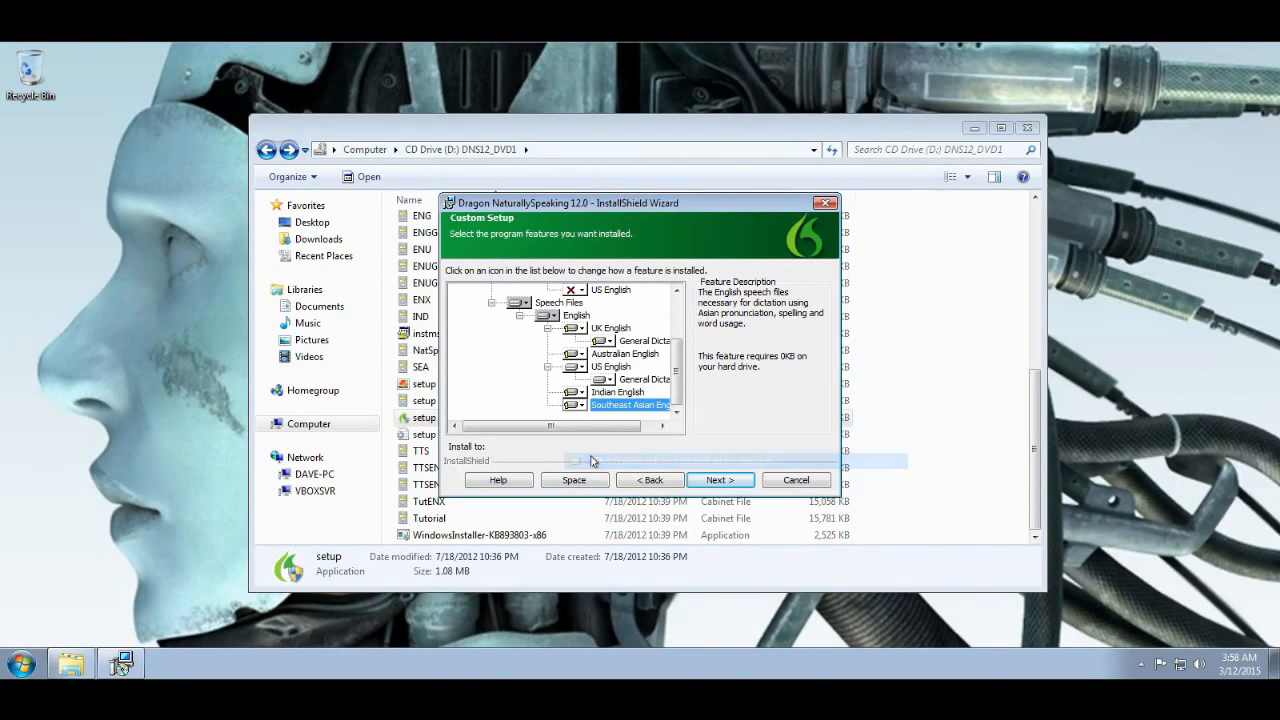
# Step: Install Dragon NaturallySpeaking 12.0 with the update check enabled at the end, then dismiss the product registration and close the disc folder
pyautogui.click(716, 483)
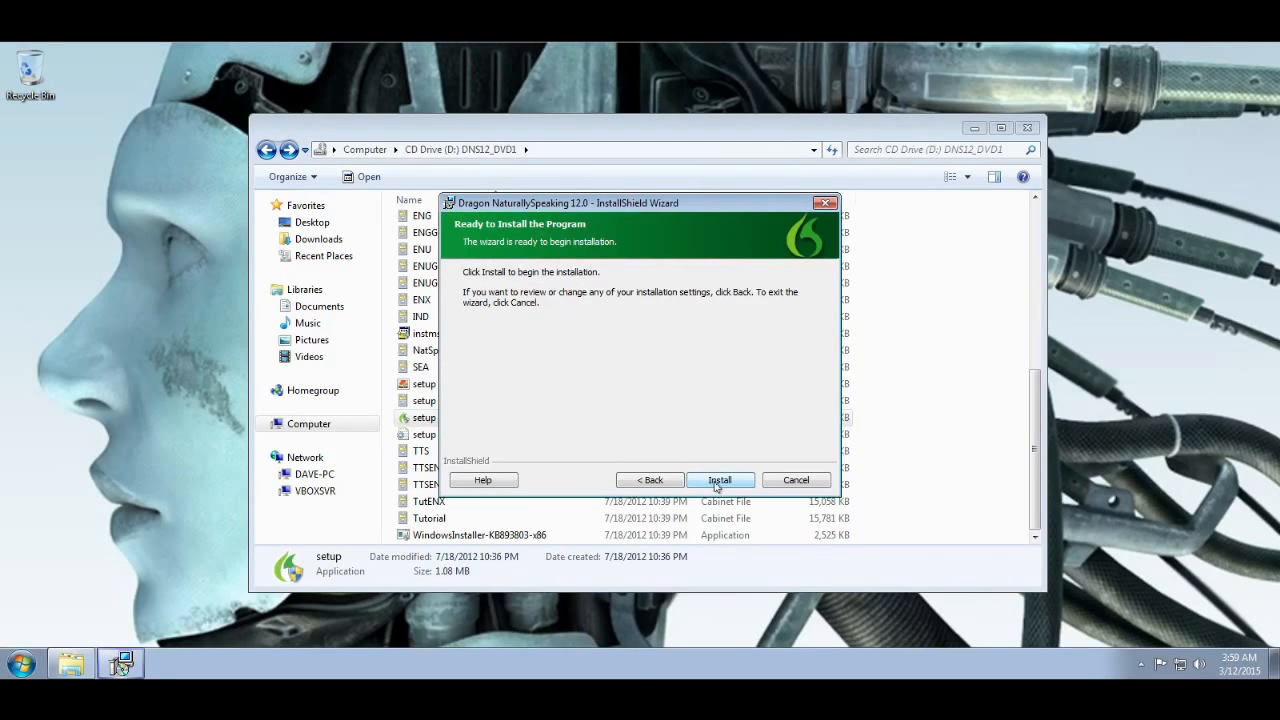
pyautogui.click(716, 483)
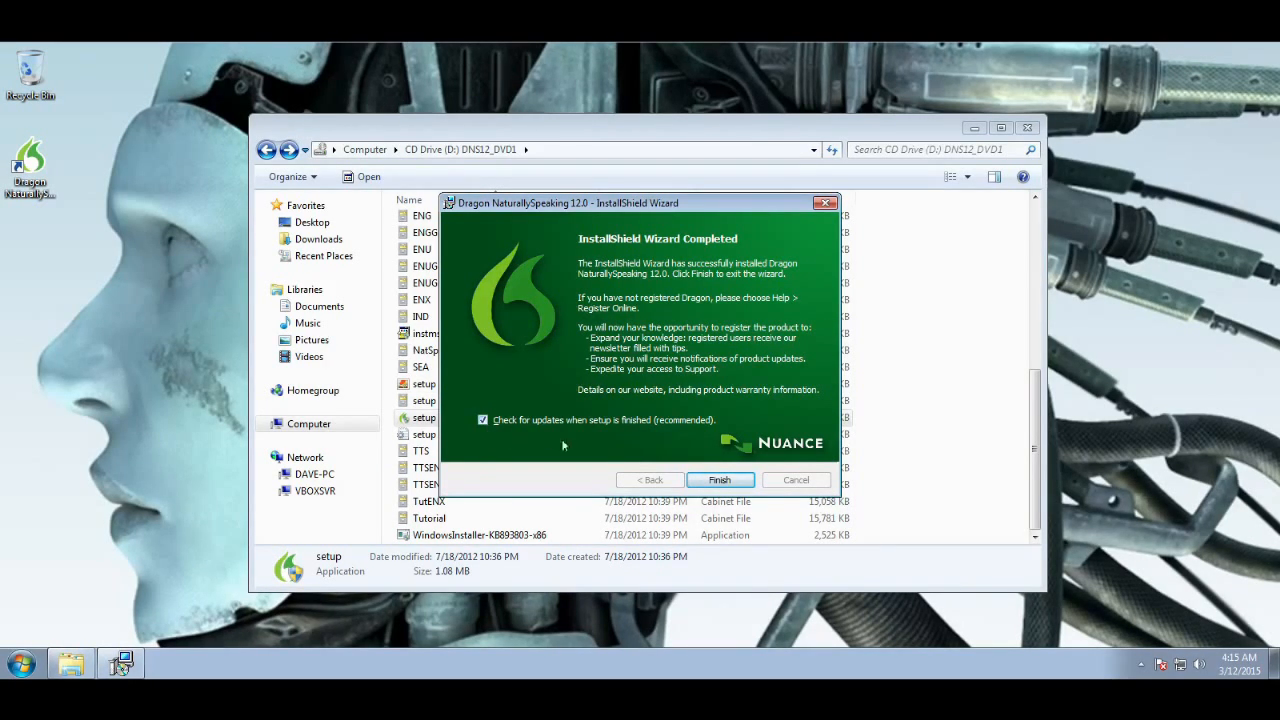
pyautogui.click(743, 483)
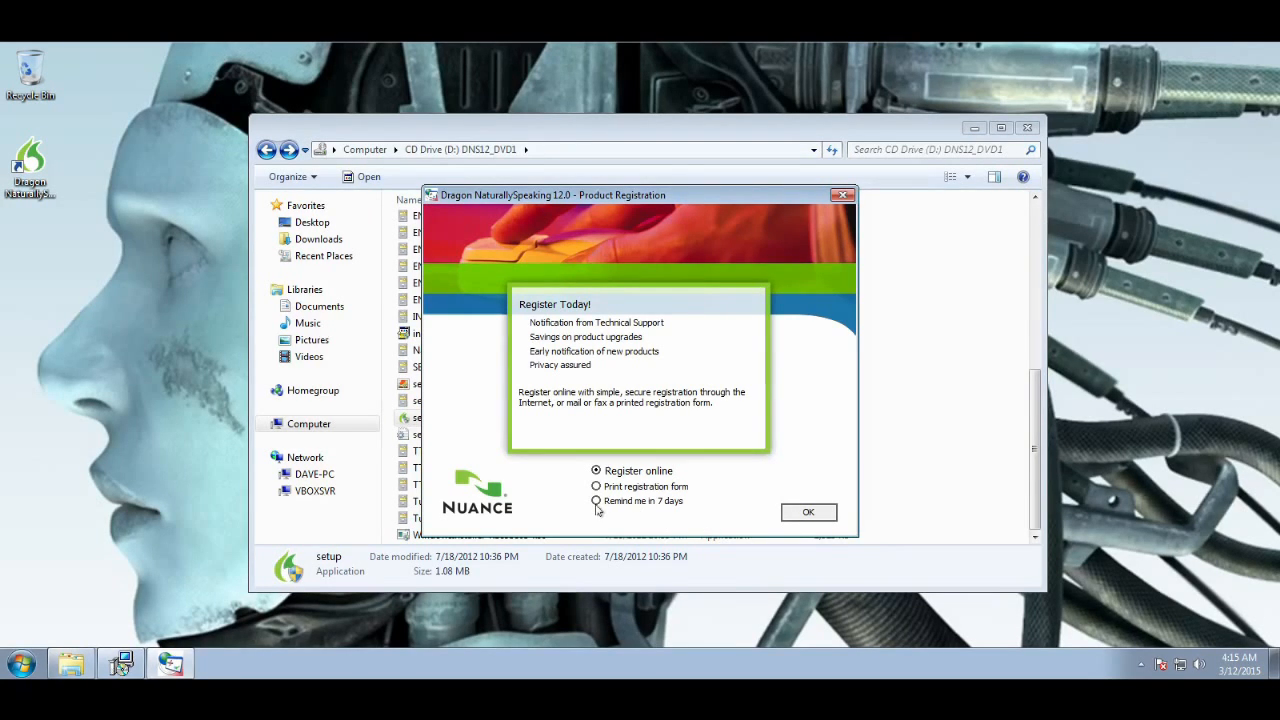
pyautogui.click(806, 515)
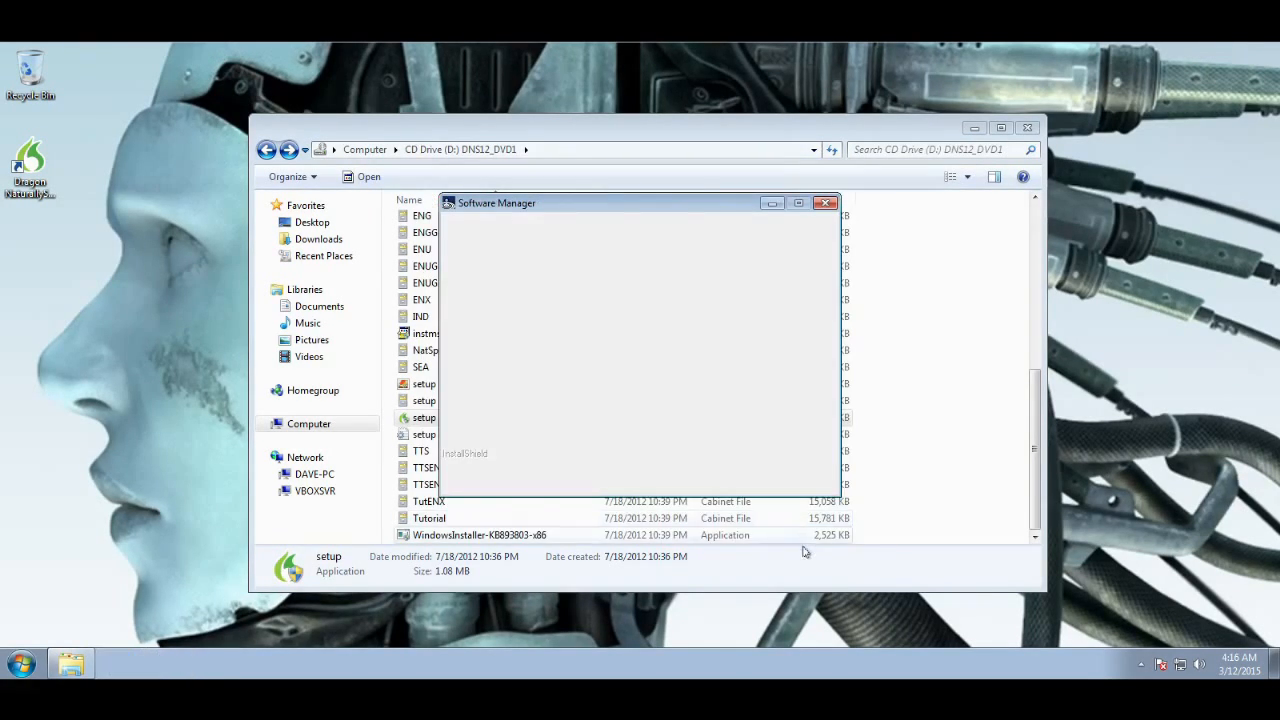
pyautogui.click(1026, 129)
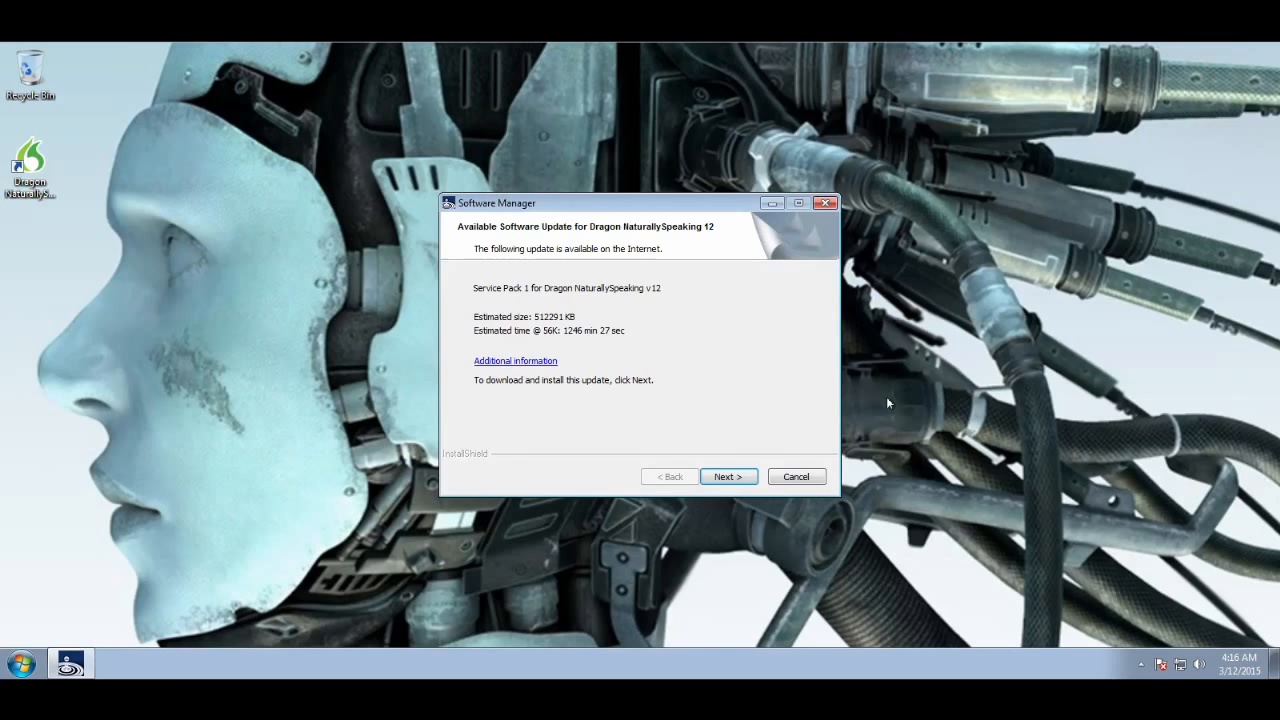
# Step: Download Service Pack 1 for Dragon NaturallySpeaking v12 and install the 12.5 upgrade in English (United States)
pyautogui.click(737, 478)
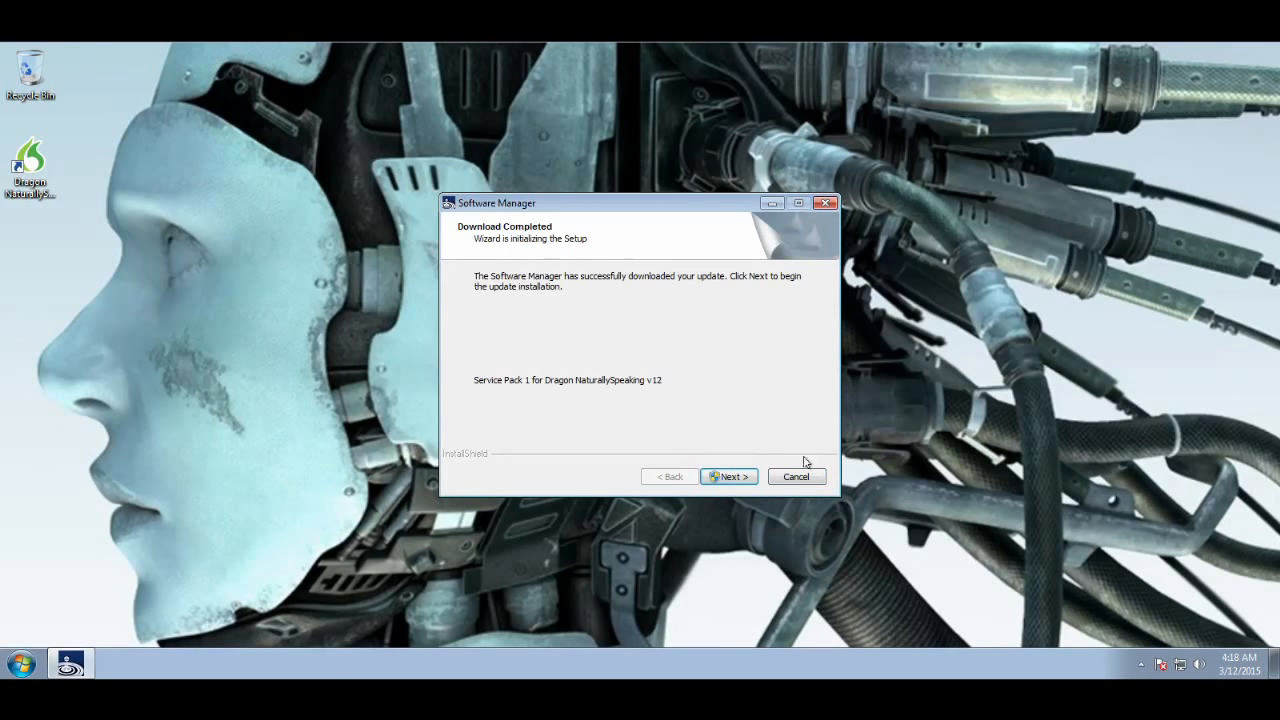
pyautogui.click(727, 476)
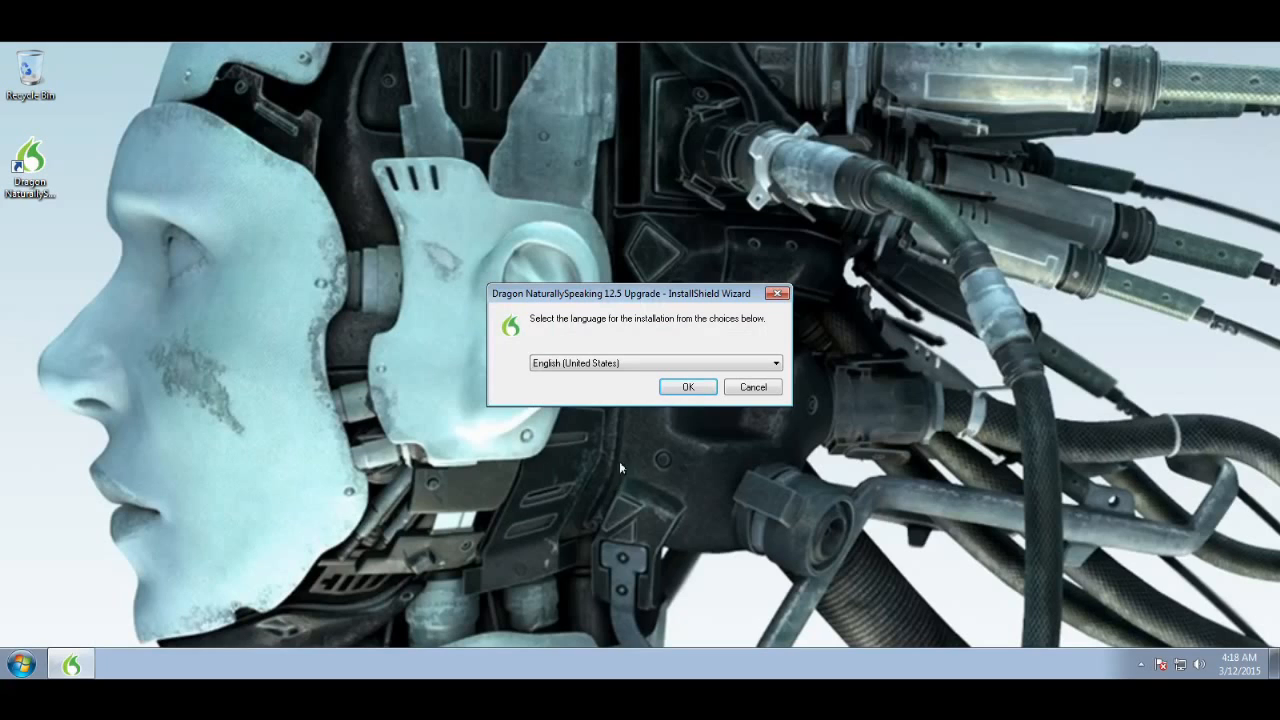
pyautogui.click(688, 388)
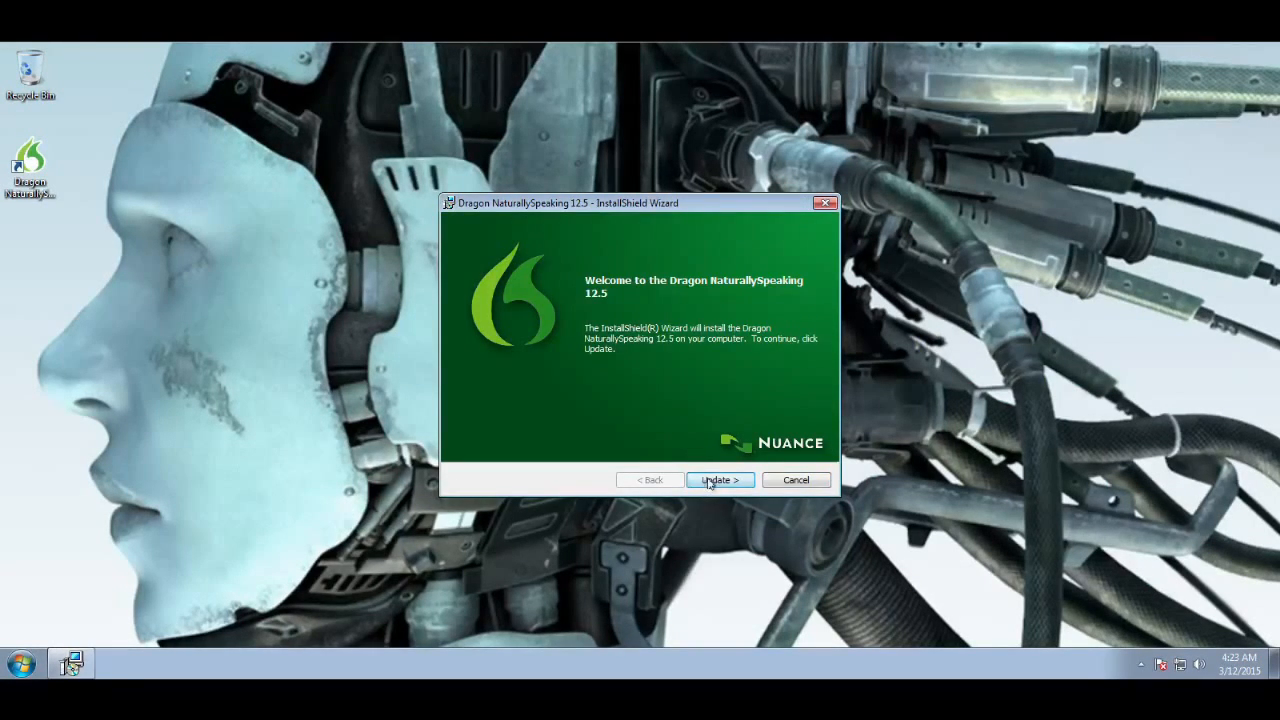
pyautogui.click(710, 480)
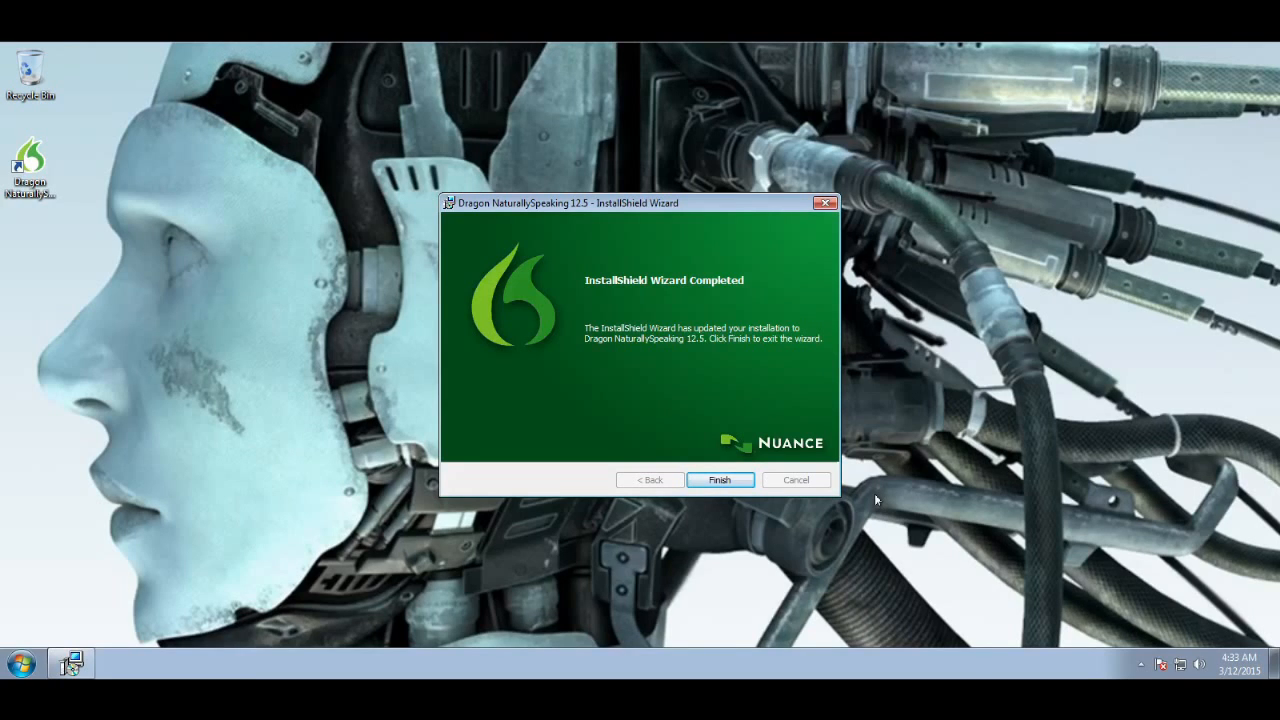
pyautogui.click(720, 480)
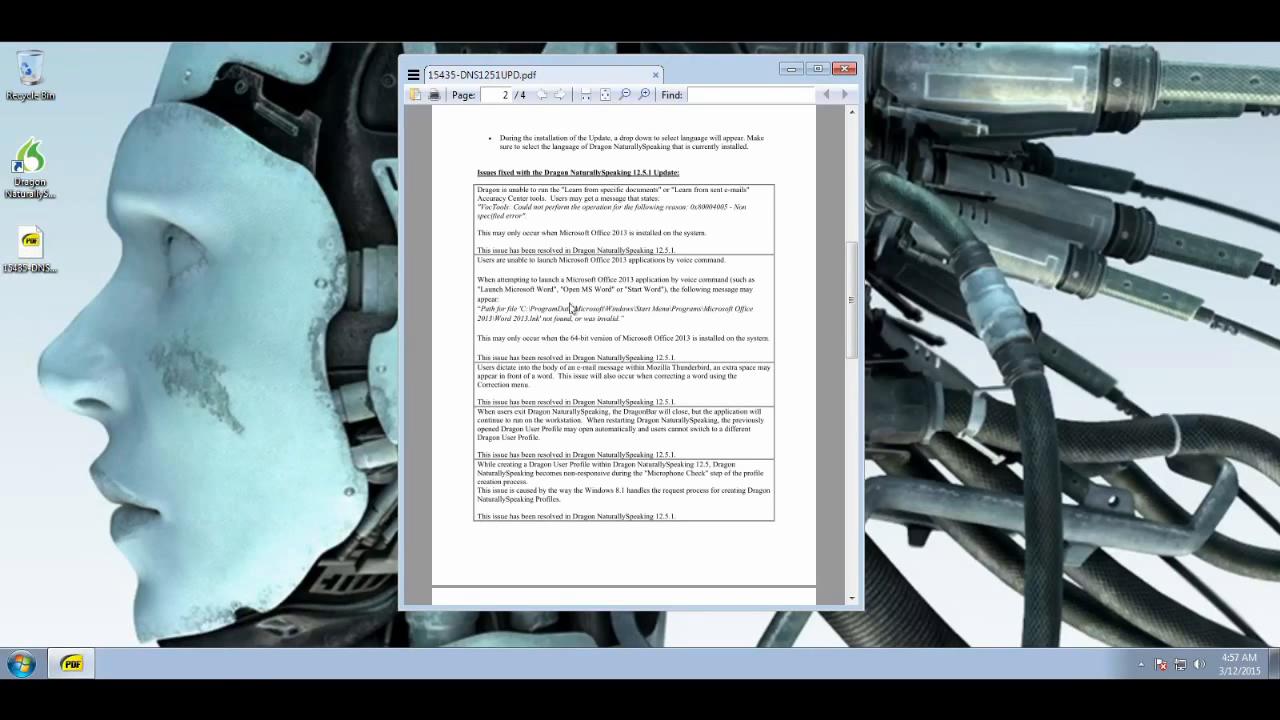
# Step: Review the fixed issues in the 12.5.1 update PDF, close the document and open Dragon's Help options
pyautogui.moveTo(850, 283); pyautogui.dragTo(850, 283)
pyautogui.click(846, 70)
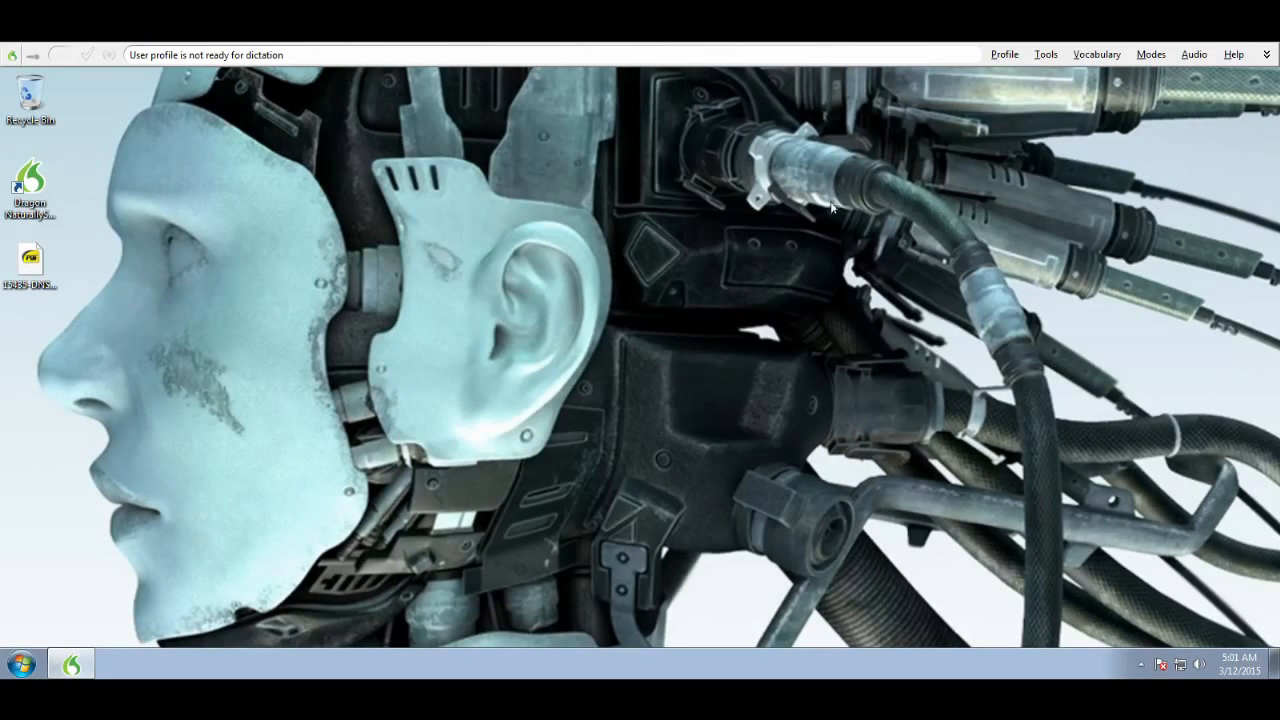
pyautogui.click(1232, 56)
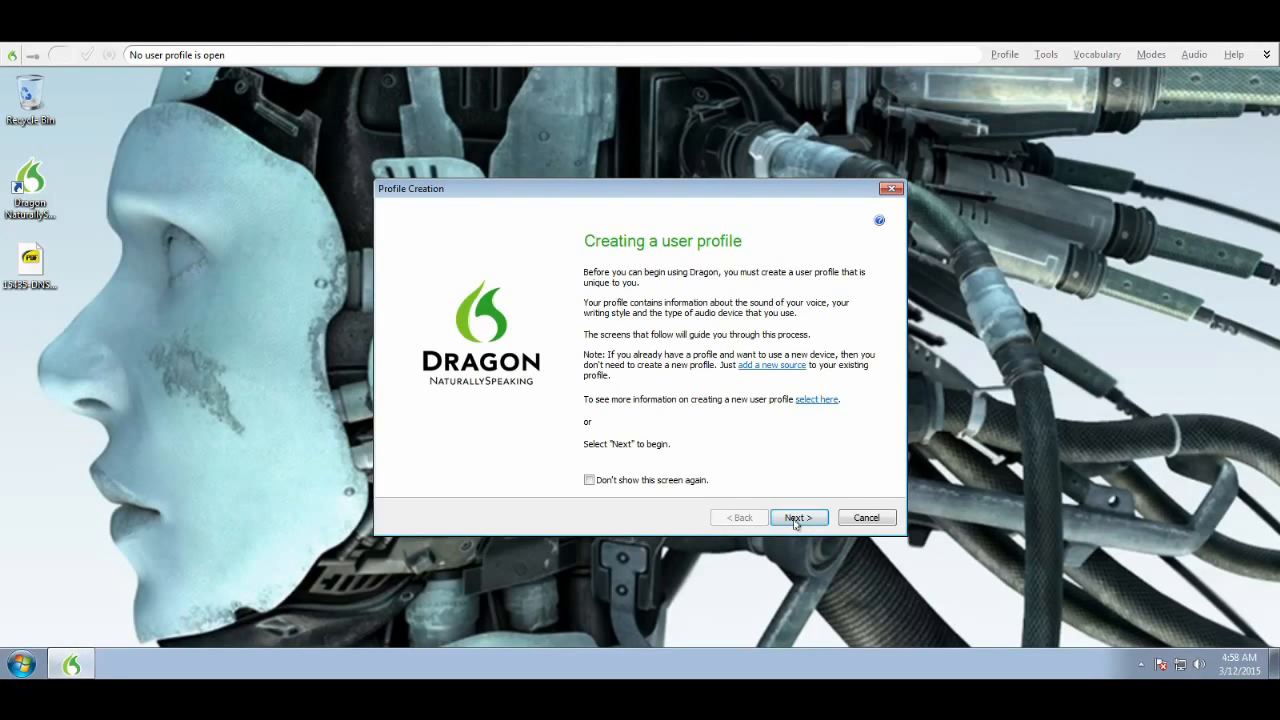
# Step: Fill in the new user profile with a profile name, age 22-54, region United States, Standard accent and the Mic-In jack microphone
pyautogui.click(796, 518)
pyautogui.write('Dave')
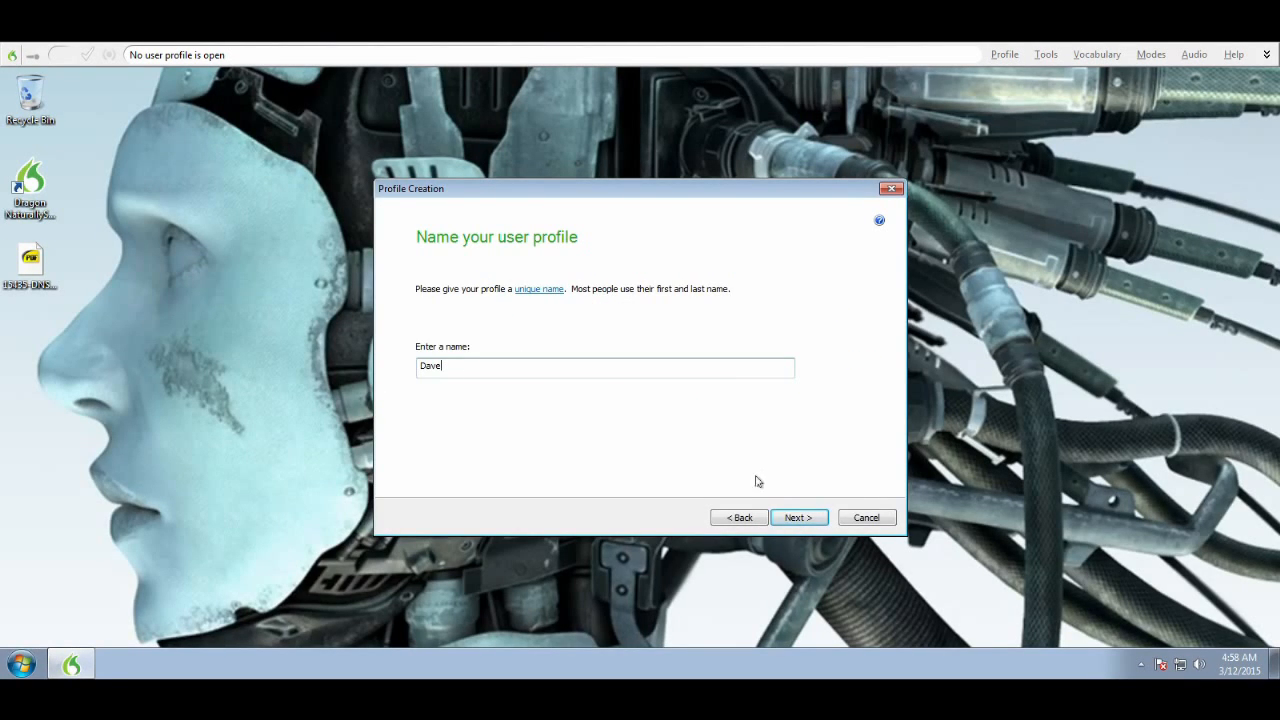
pyautogui.click(796, 518)
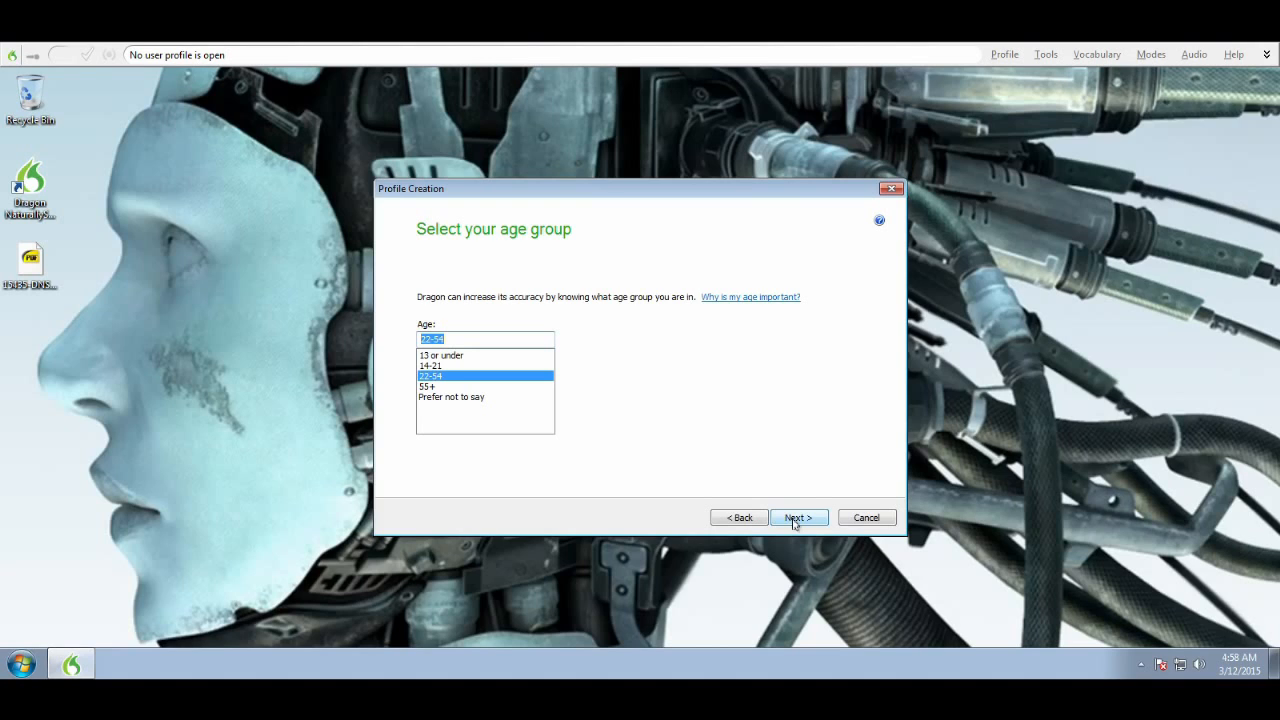
pyautogui.click(796, 518)
pyautogui.click(796, 518)
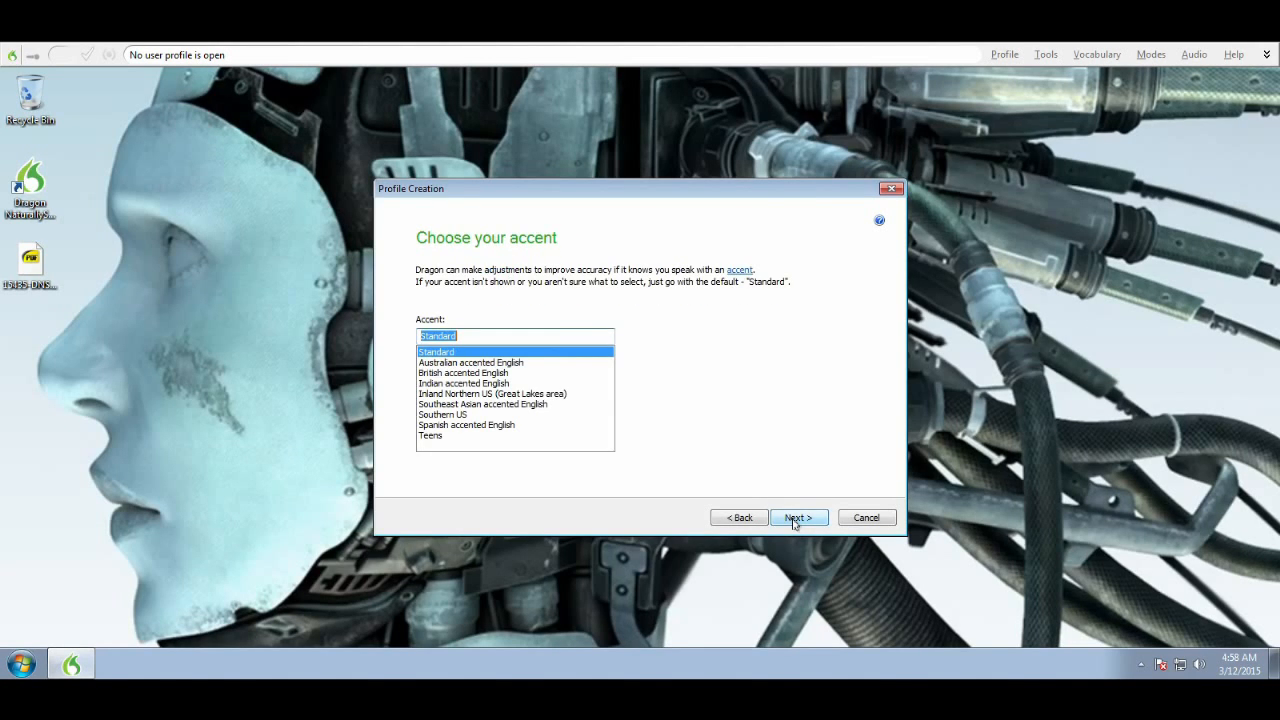
pyautogui.click(796, 518)
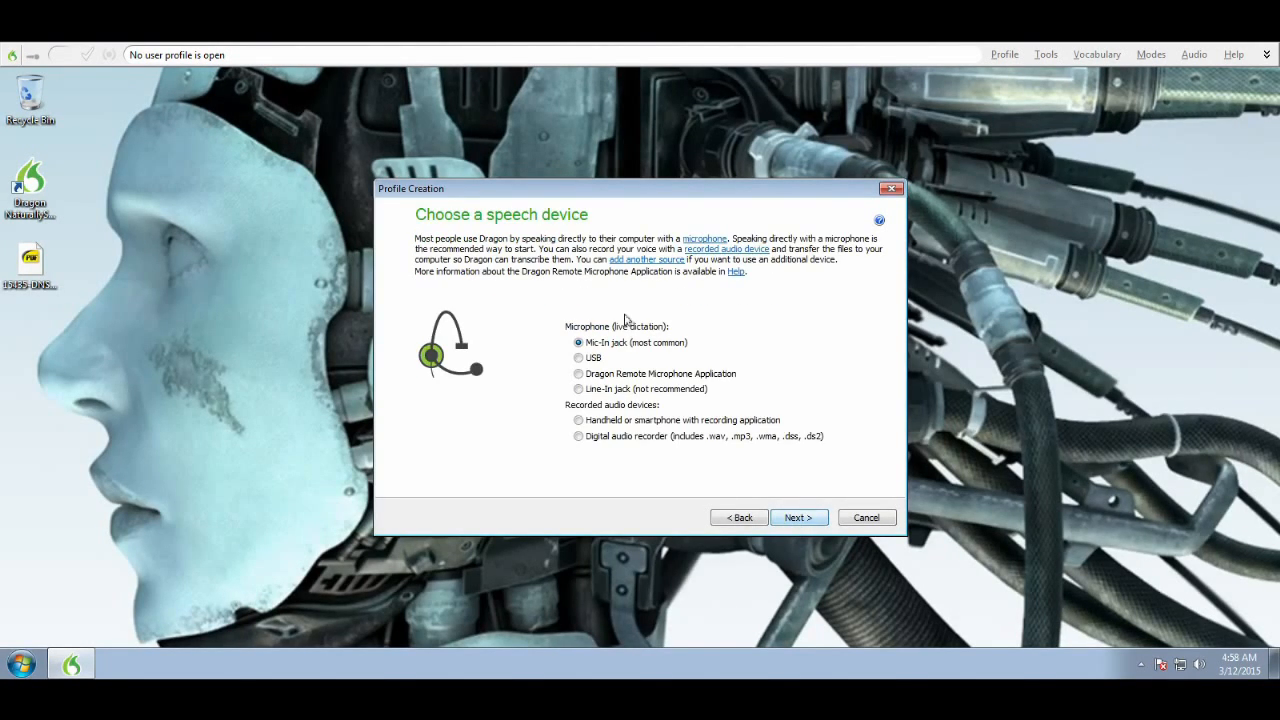
pyautogui.click(797, 517)
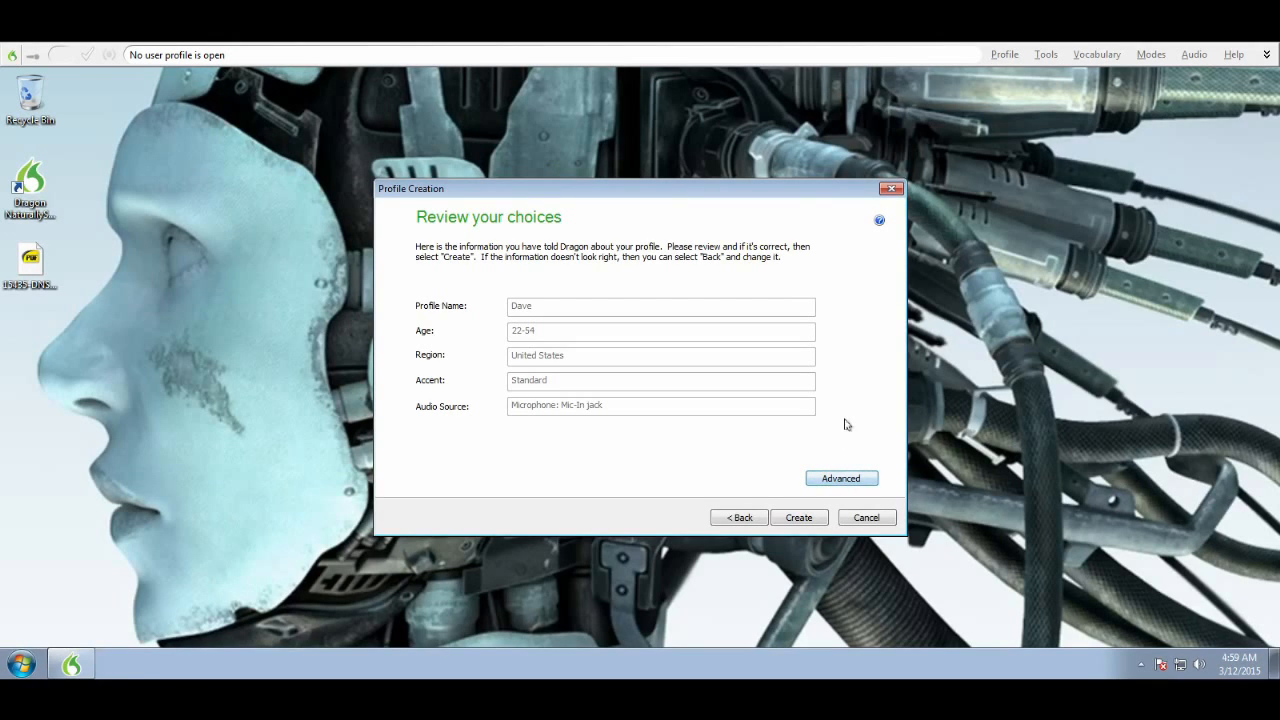
# Step: Review the profile's advanced model choices and accept the recommended BestMatch III speech model with the Medium vocabulary
pyautogui.click(866, 483)
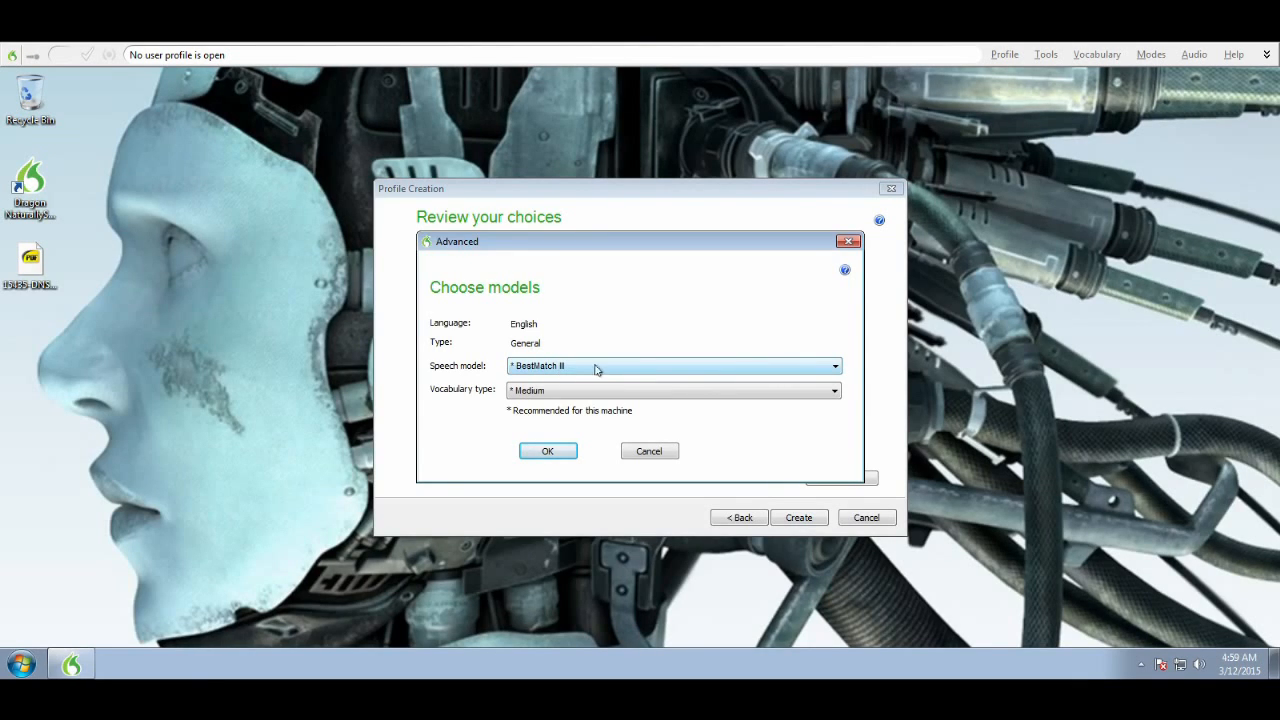
pyautogui.click(835, 367)
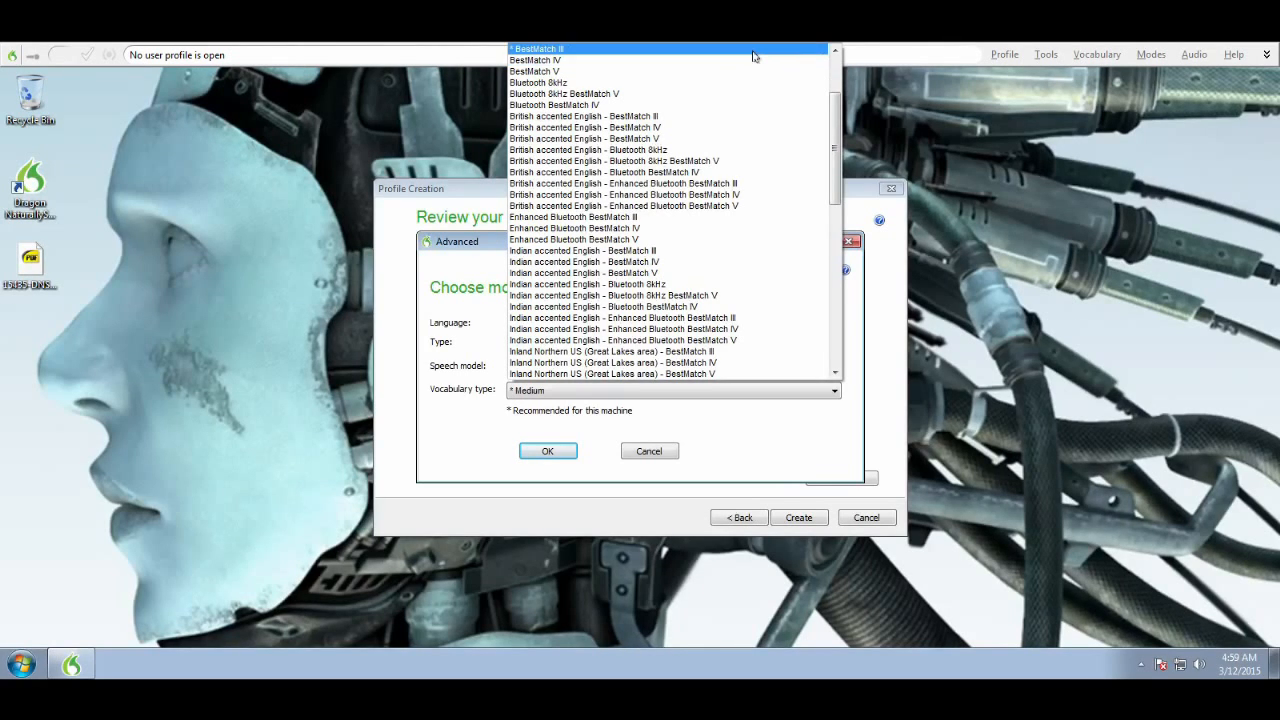
pyautogui.click(449, 441)
pyautogui.click(613, 390)
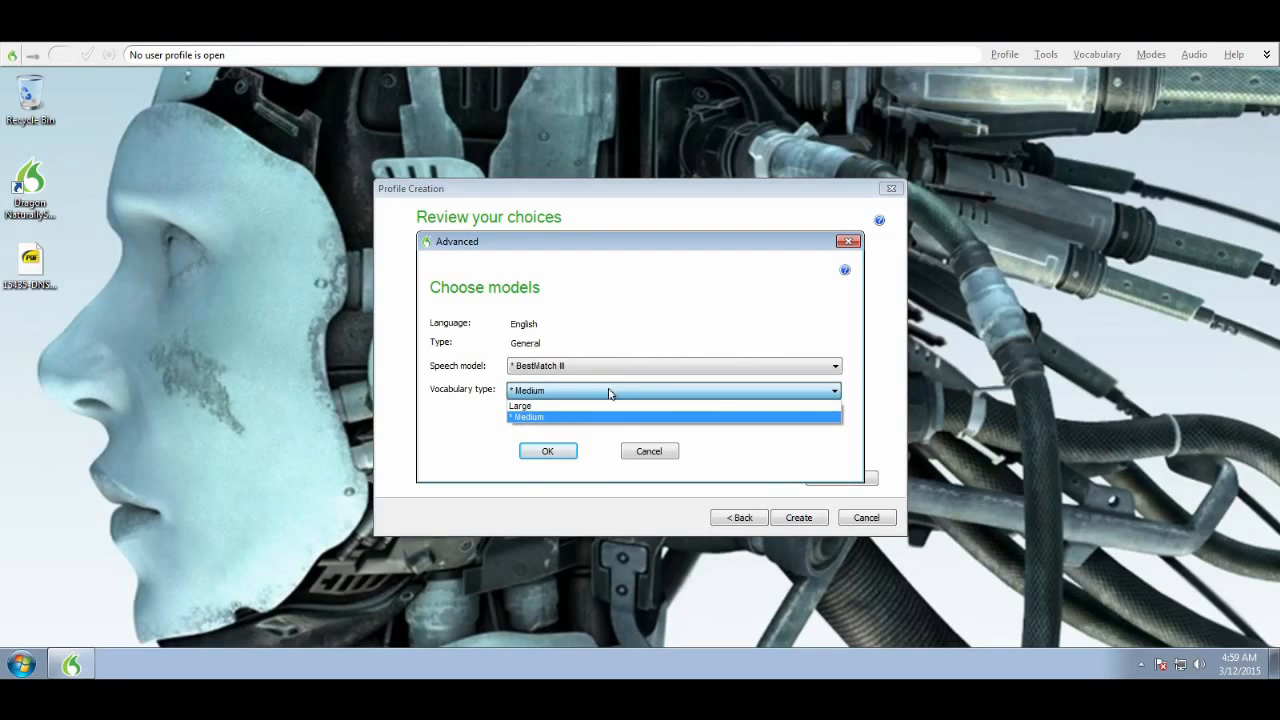
pyautogui.click(600, 402)
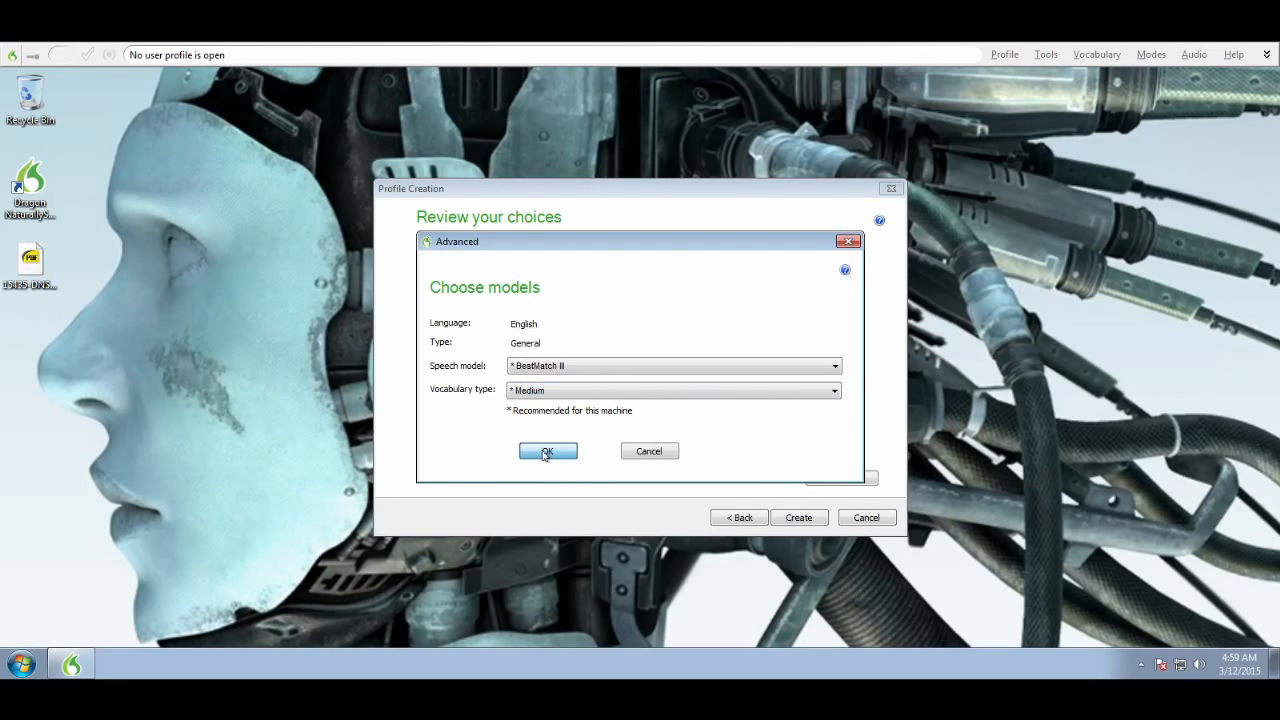
pyautogui.click(545, 454)
# Step: Create the user profile and continue past the microphone positioning guidance to the volume check
pyautogui.click(799, 517)
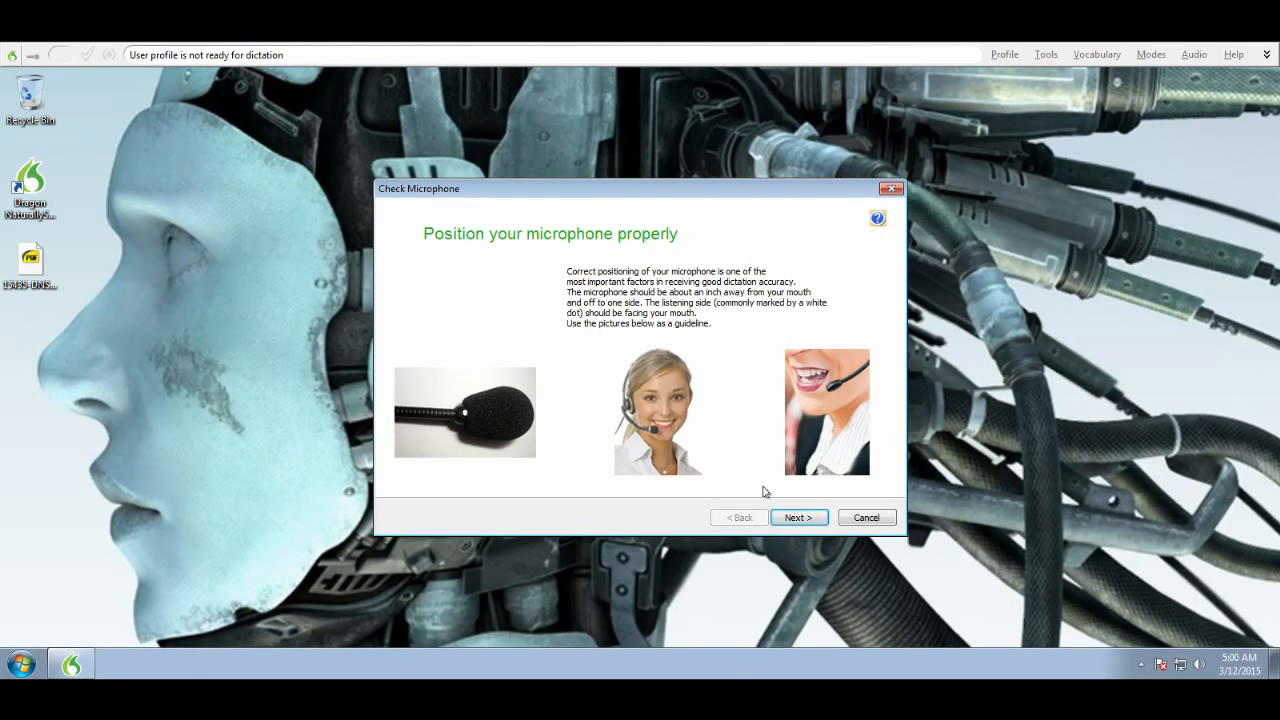
pyautogui.click(798, 518)
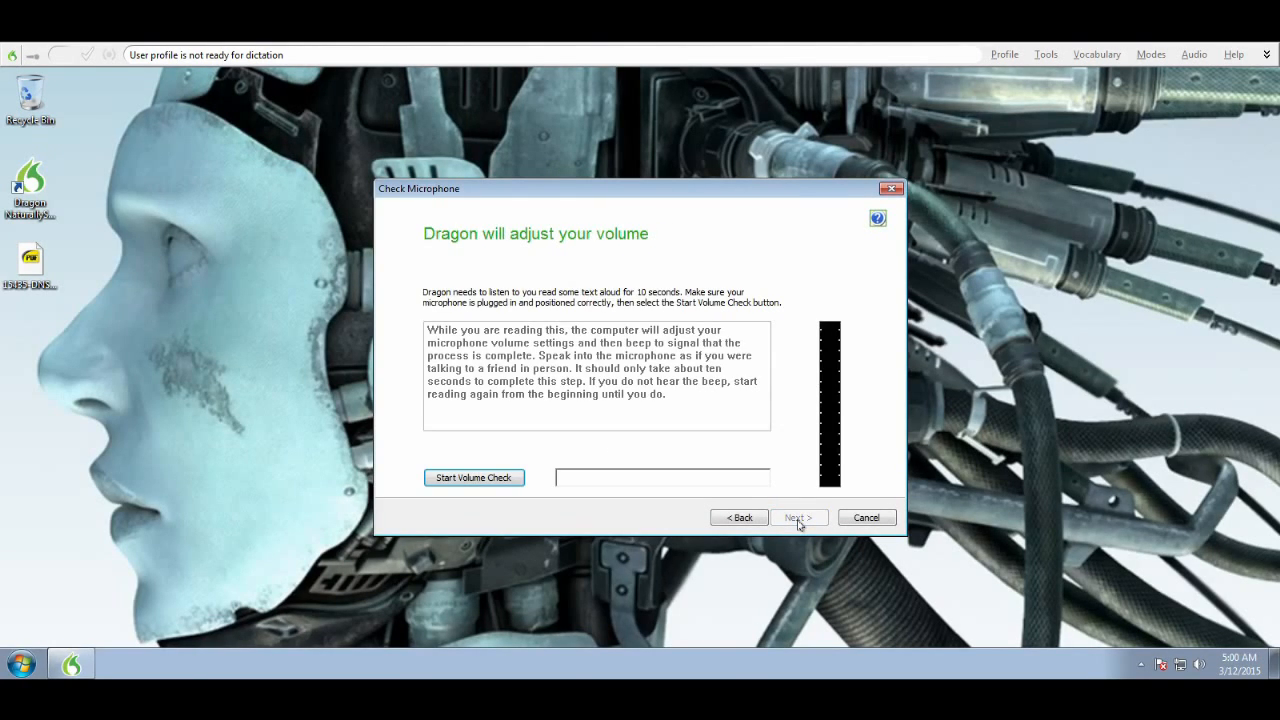